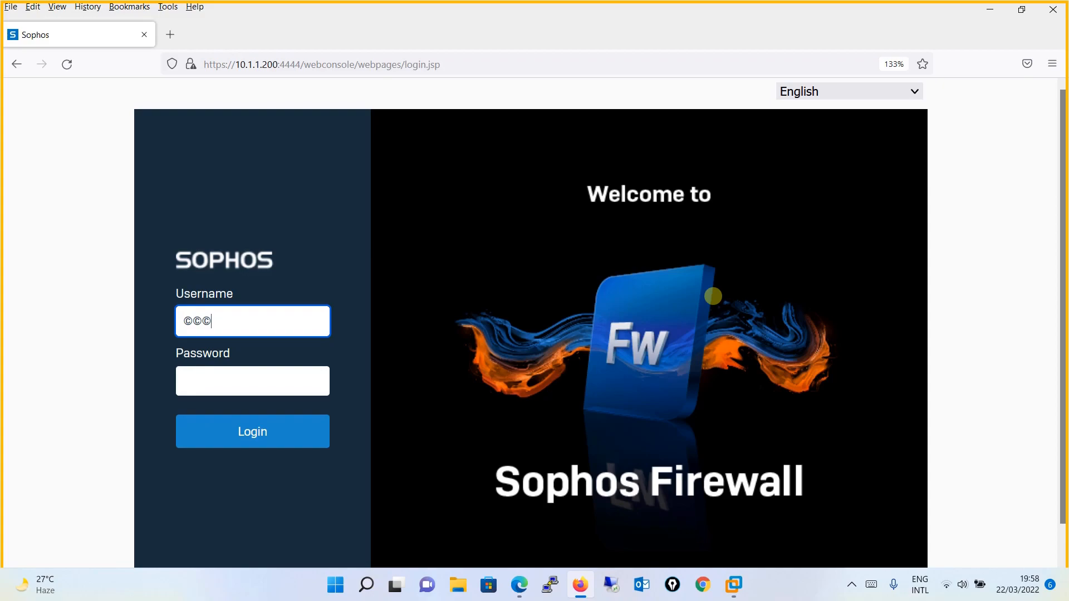
- Sign in to the web console with the administrator username and its password
{"action": "key", "text": "BackSpace"}
{"action": "key", "text": "BackSpace"}
{"action": "key", "text": "BackSpace"}
{"action": "type", "text": "admin"}
{"action": "key", "text": "Tab"}
{"action": "type", "text": "*********"}
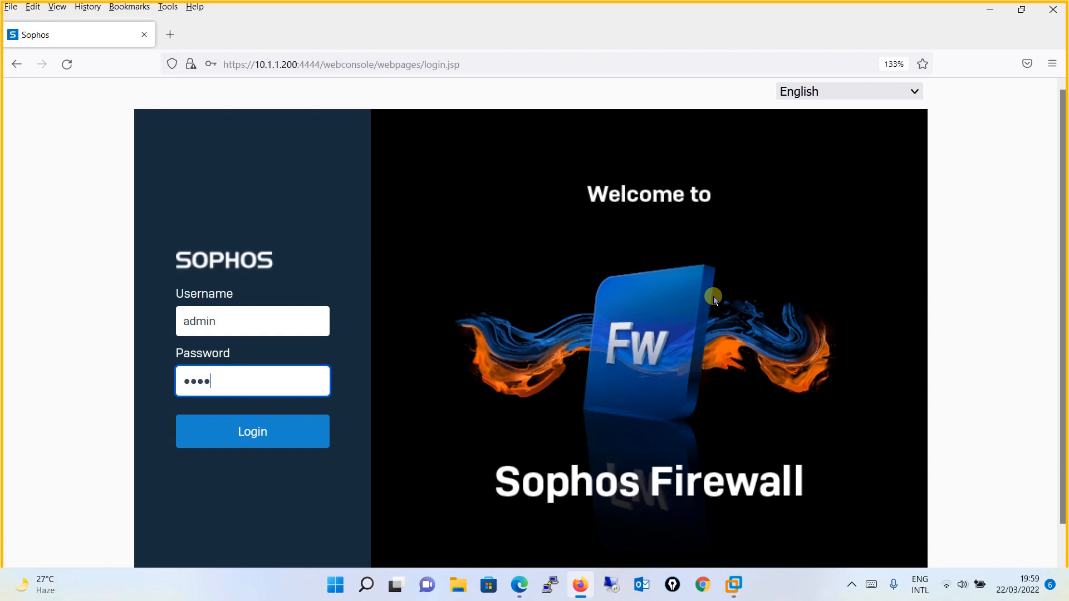
{"action": "type", "text": "*"}
{"action": "key", "text": "Return"}
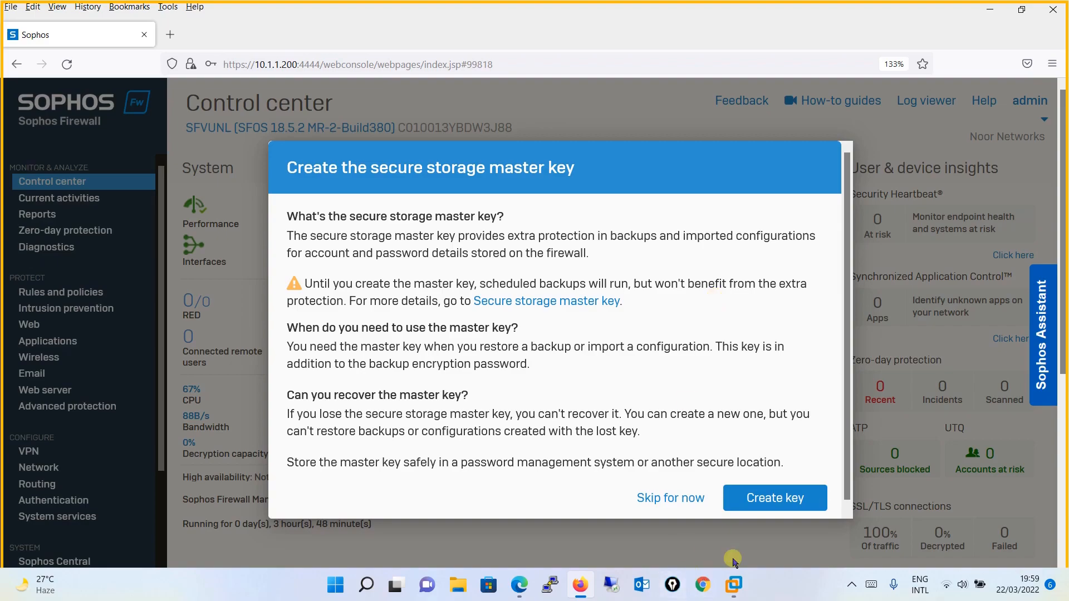
- Start creating the secure storage master key and enter the key and its confirmation
{"action": "left_click", "coordinate": [746, 495]}
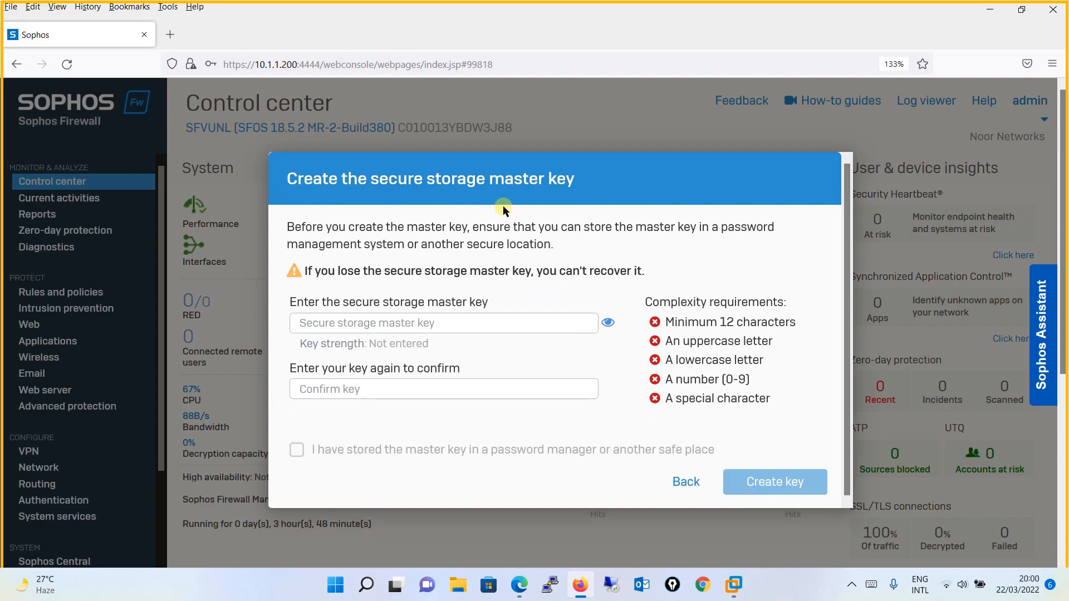
{"action": "left_click", "coordinate": [446, 324]}
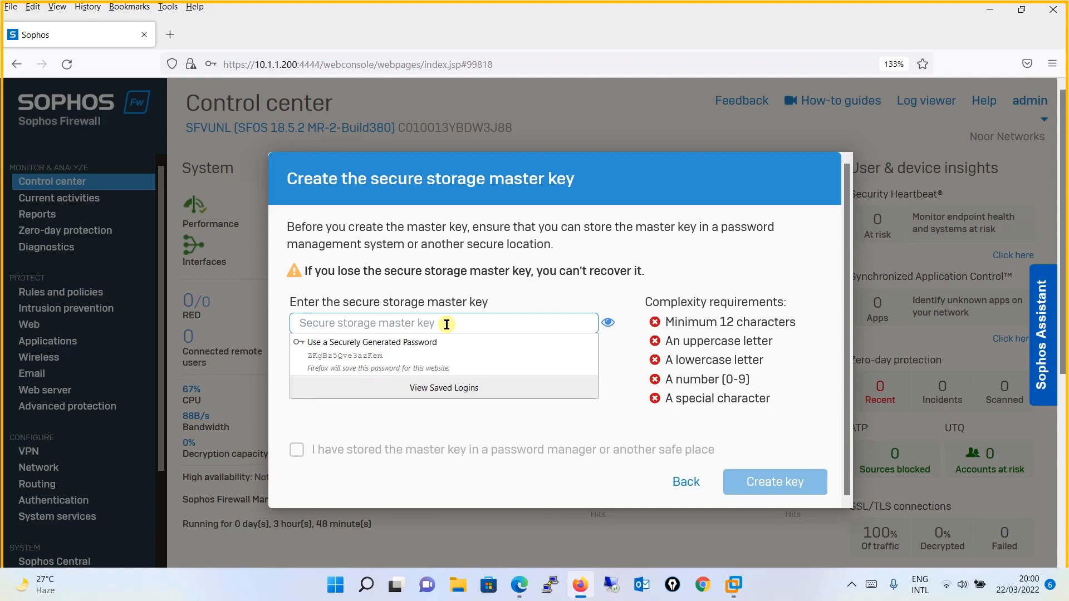
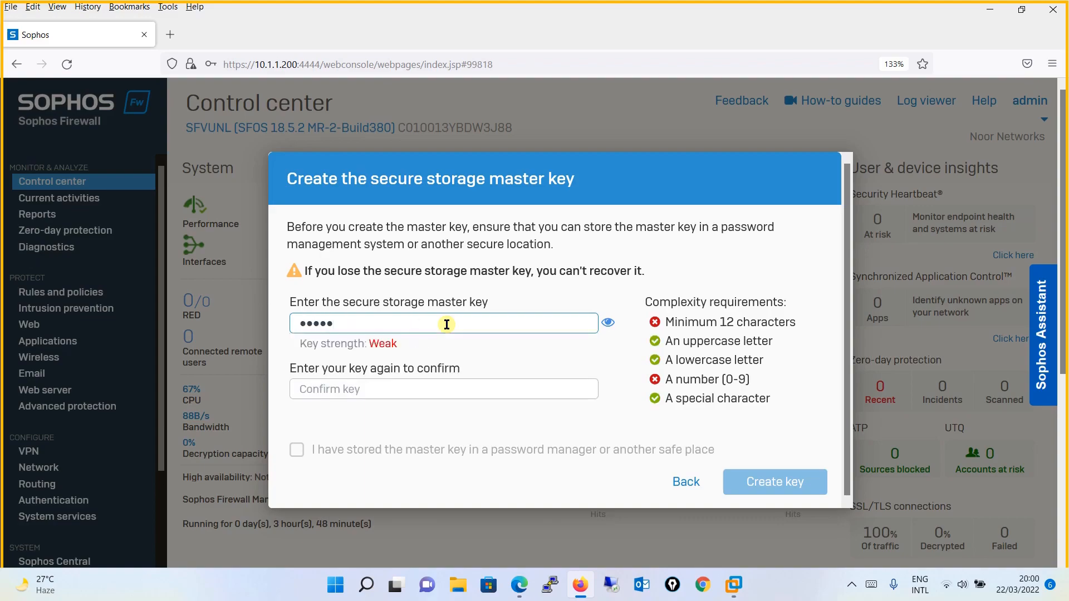
{"action": "key", "text": "ctrl+a"}
{"action": "key", "text": "Tab"}
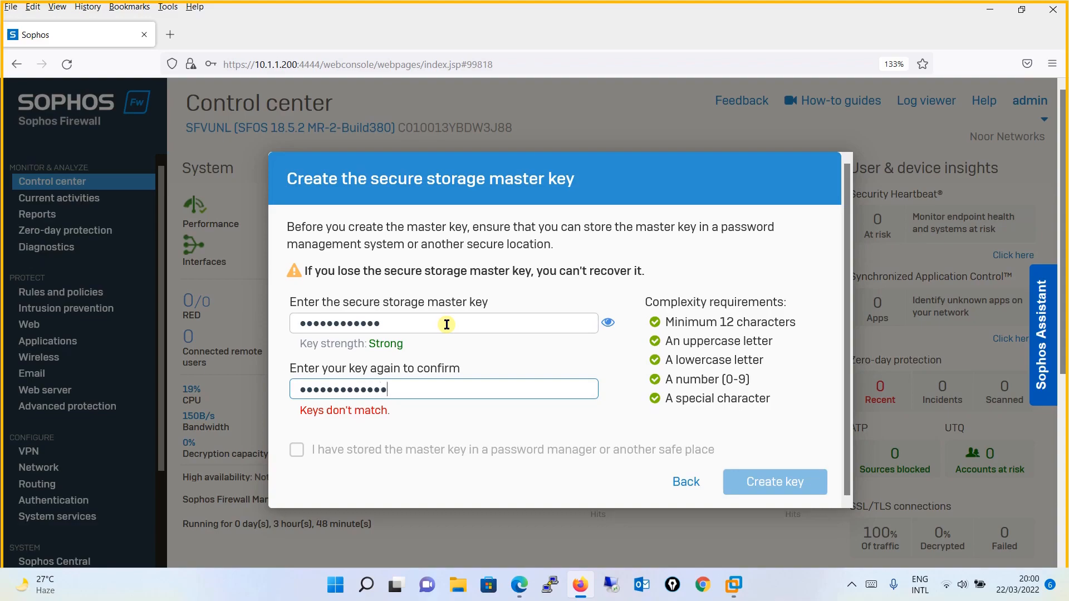
- Retype the master key to match, confirm it is stored safely, and create it
{"action": "left_click", "coordinate": [426, 325]}
{"action": "double_click", "coordinate": [424, 326]}
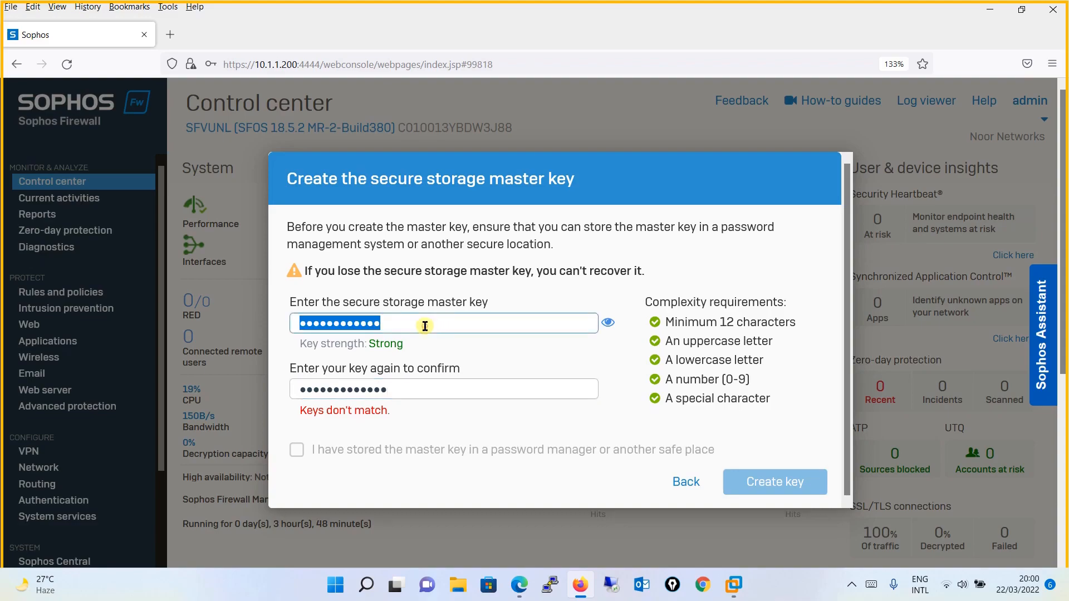
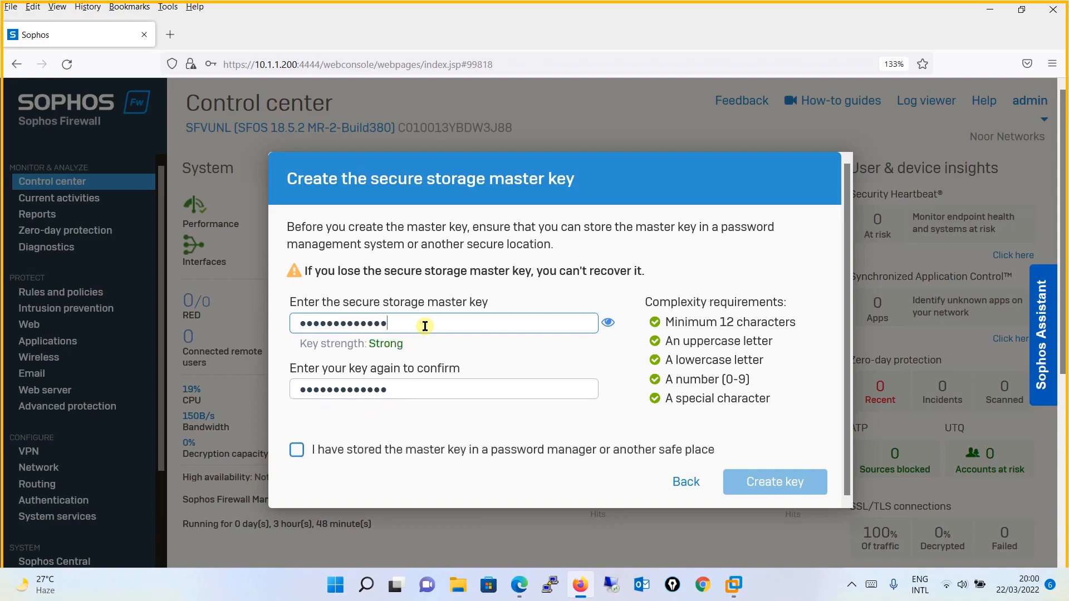
{"action": "left_click", "coordinate": [296, 451]}
{"action": "left_click", "coordinate": [296, 450]}
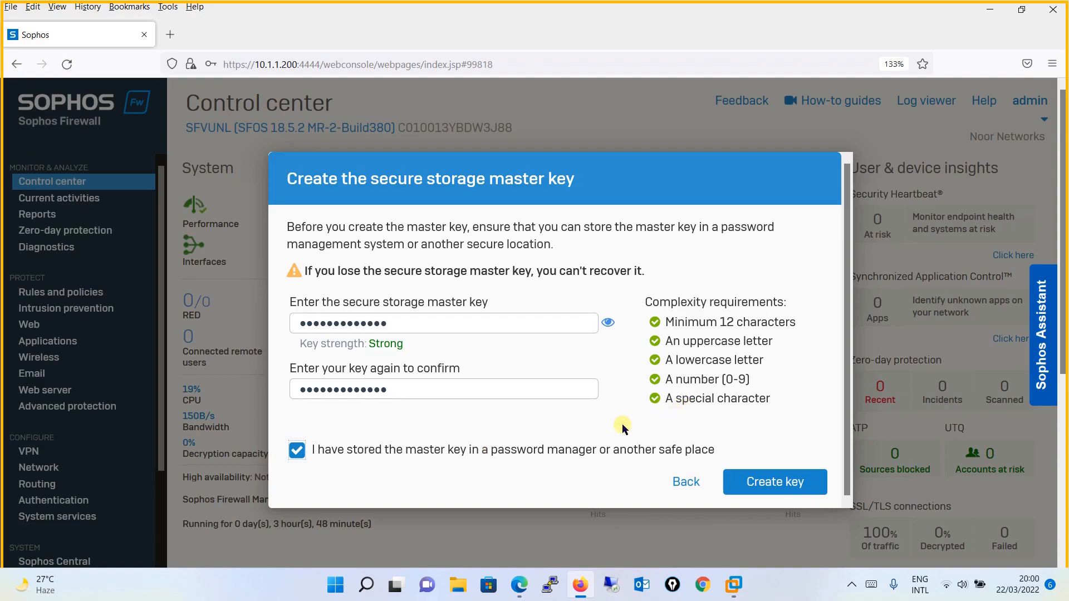
{"action": "left_click", "coordinate": [773, 483]}
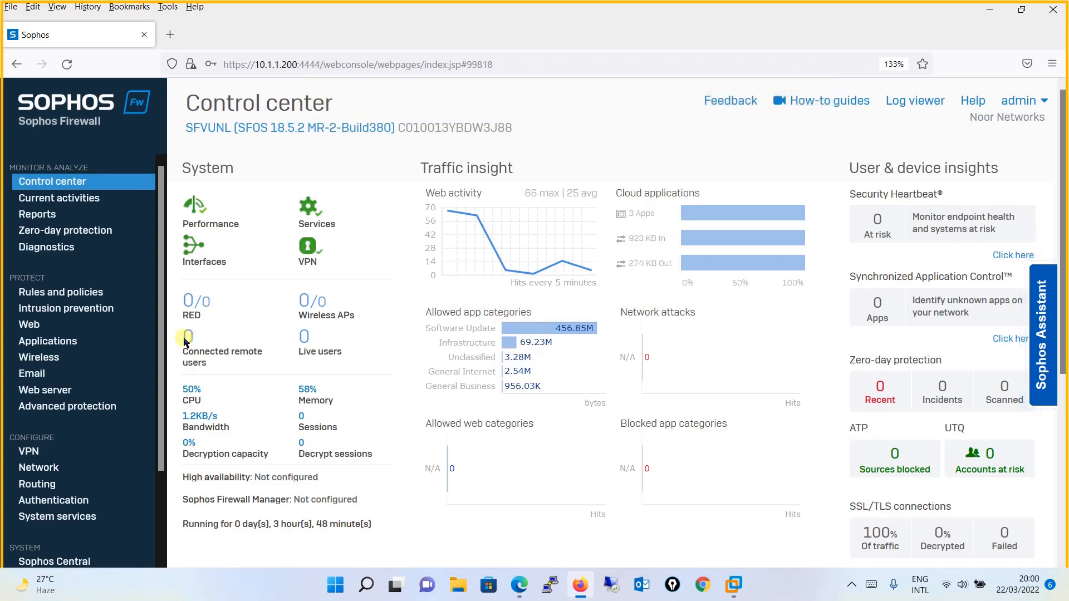
- Scroll the sidebar and open Backup & firmware under SYSTEM
{"action": "left_click_drag", "start_coordinate": [163, 343], "coordinate": [167, 480]}
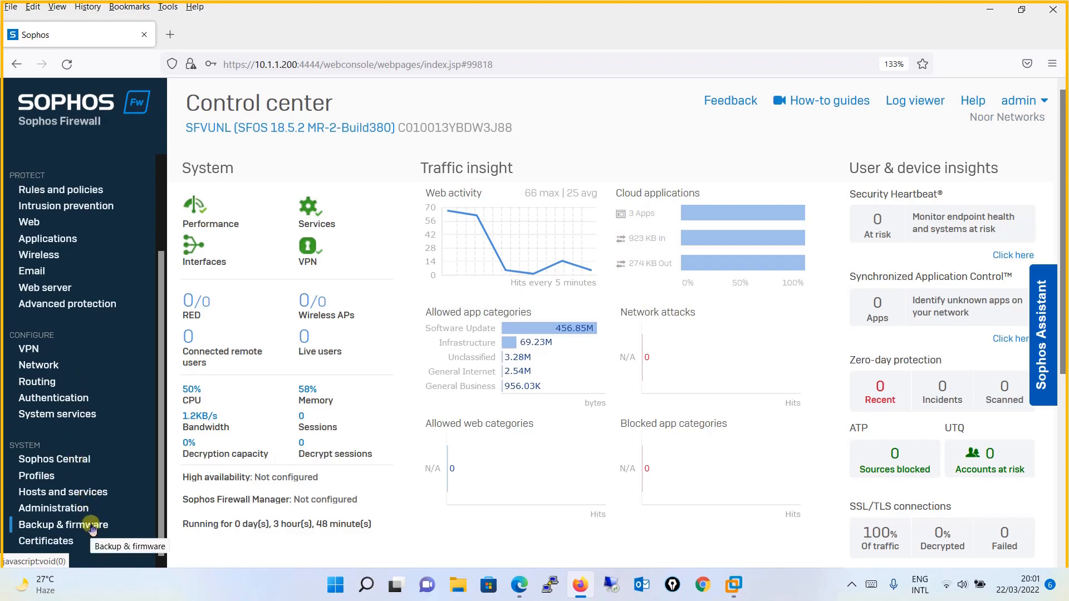
{"action": "left_click", "coordinate": [92, 527]}
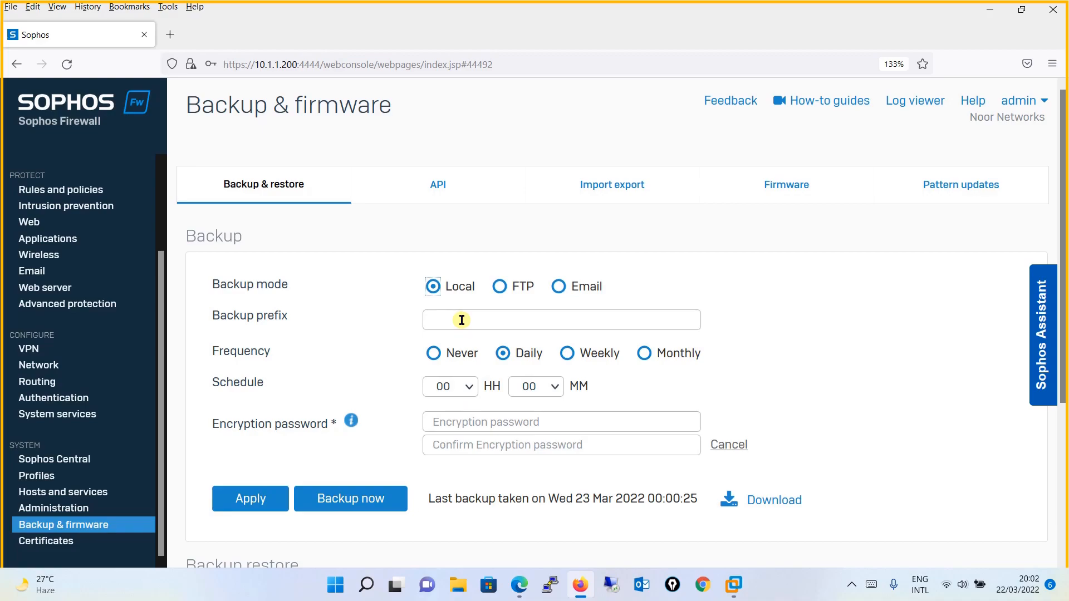
- Set backup prefix LAB-FW with a Monthly schedule on date 01 at 00:00
{"action": "left_click", "coordinate": [461, 320]}
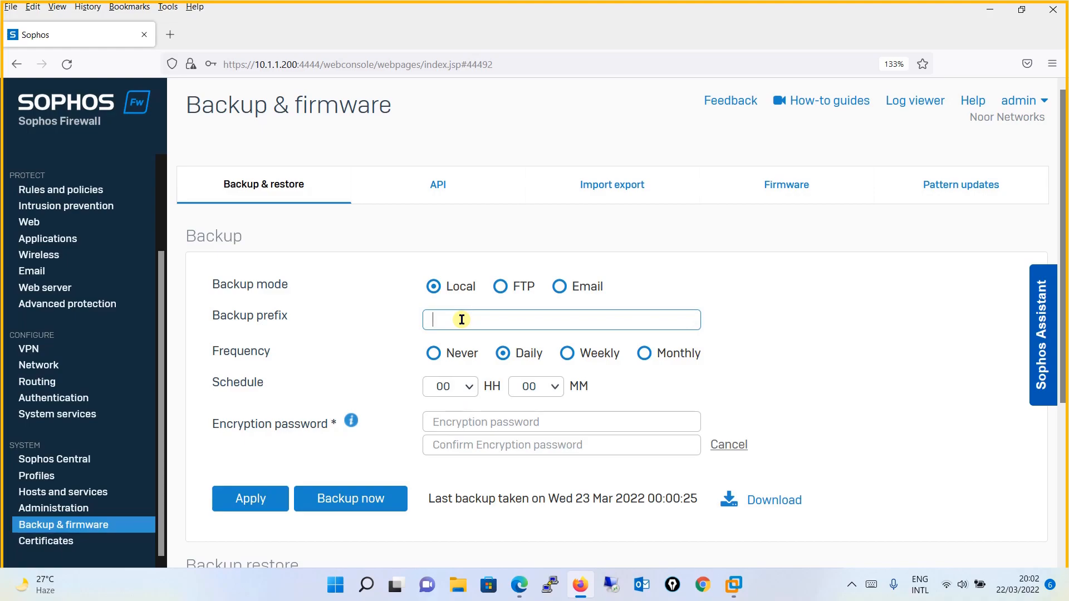
{"action": "type", "text": "LAB-FW"}
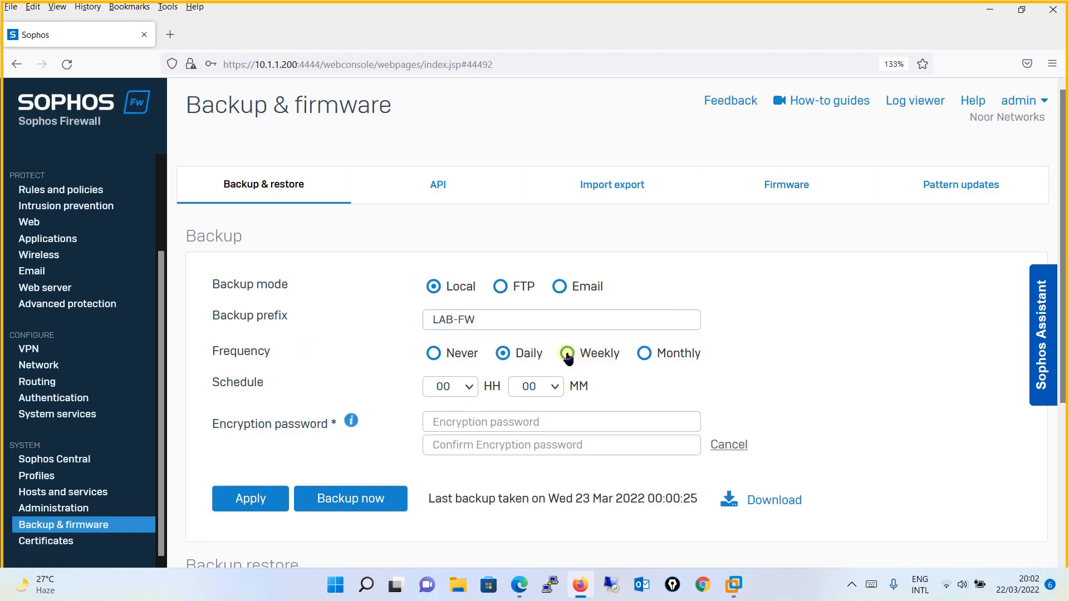
{"action": "left_click", "coordinate": [567, 354]}
{"action": "left_click", "coordinate": [643, 354]}
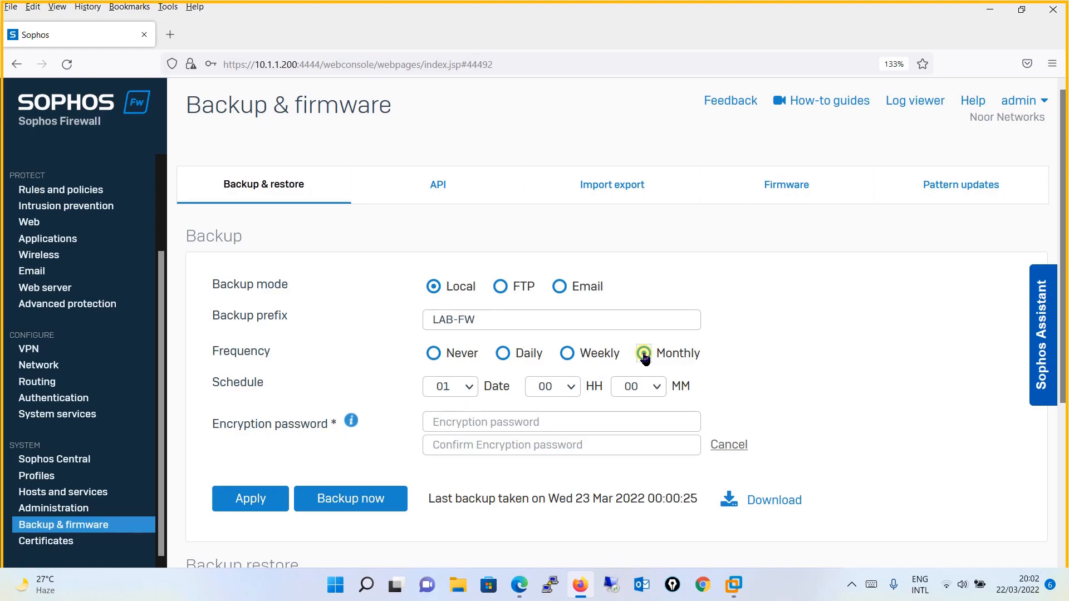
{"action": "left_click", "coordinate": [643, 354]}
{"action": "left_click", "coordinate": [469, 389]}
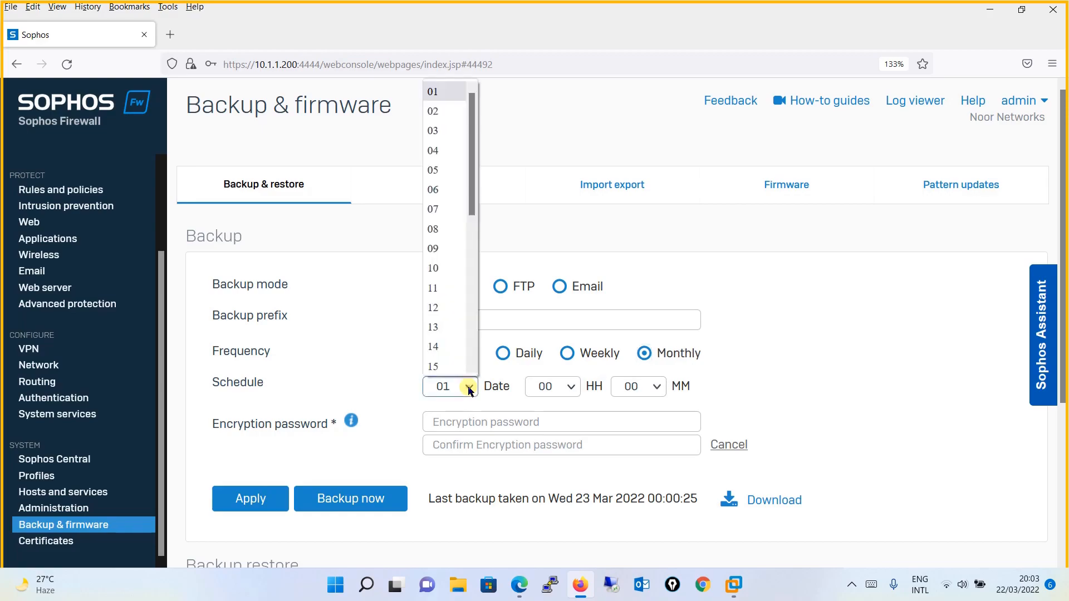
{"action": "left_click", "coordinate": [470, 387]}
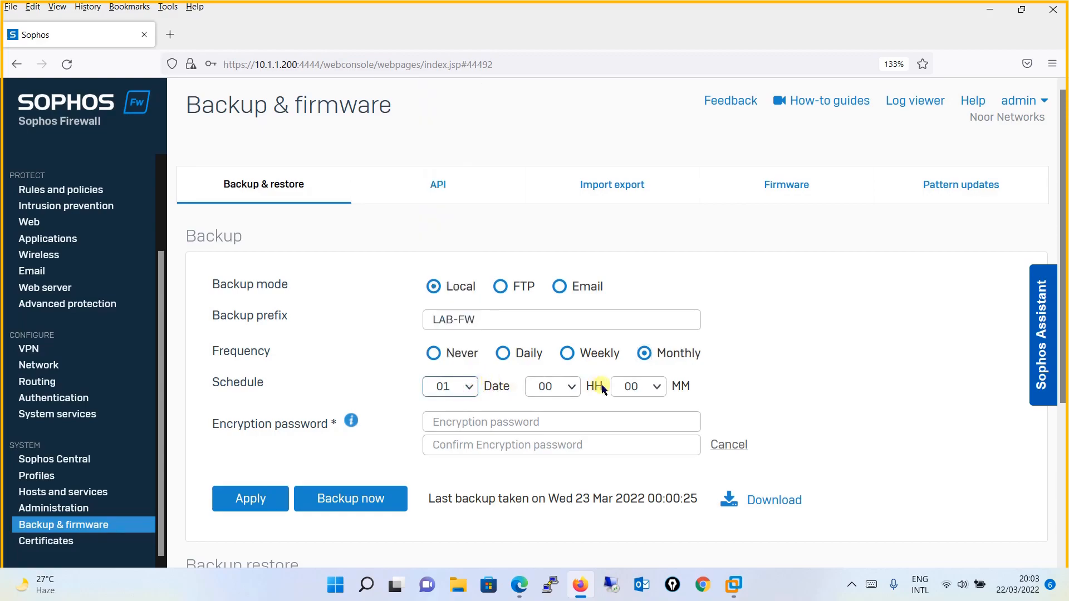
{"action": "left_click", "coordinate": [567, 354]}
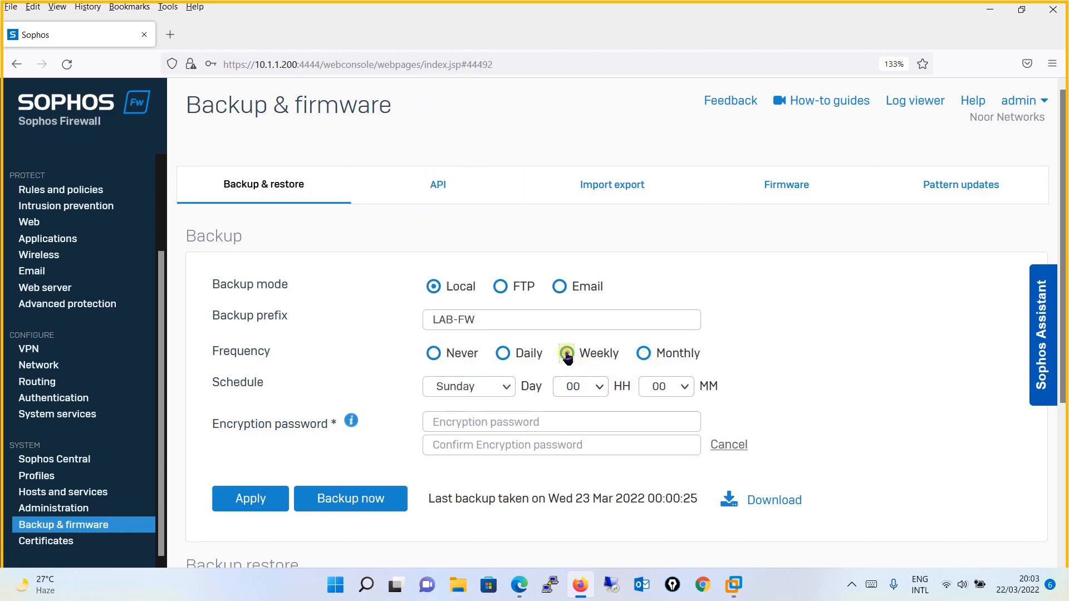
{"action": "left_click", "coordinate": [506, 388]}
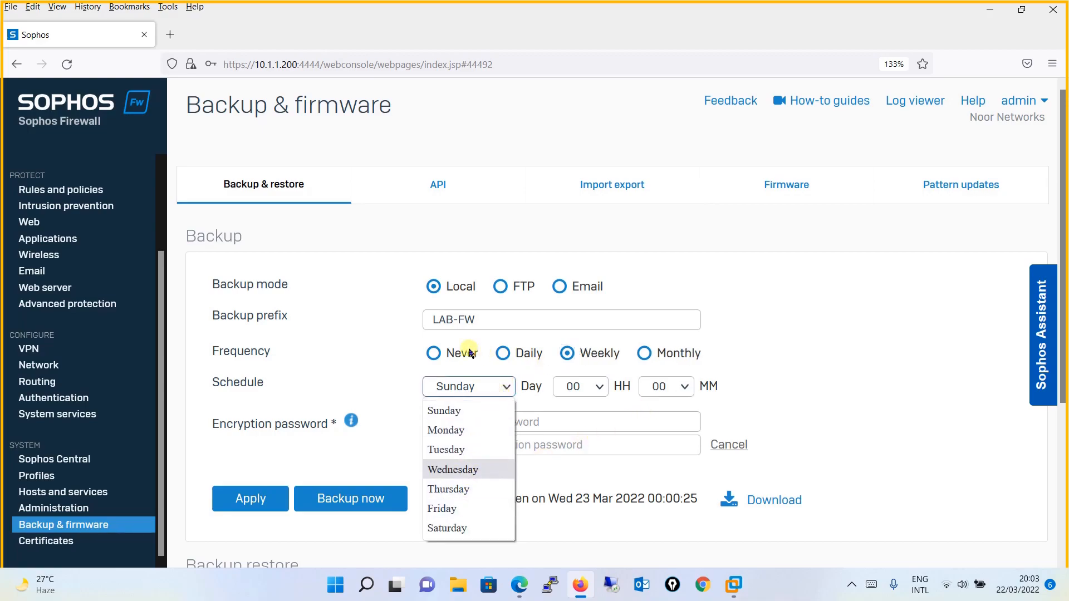
{"action": "left_click", "coordinate": [495, 354]}
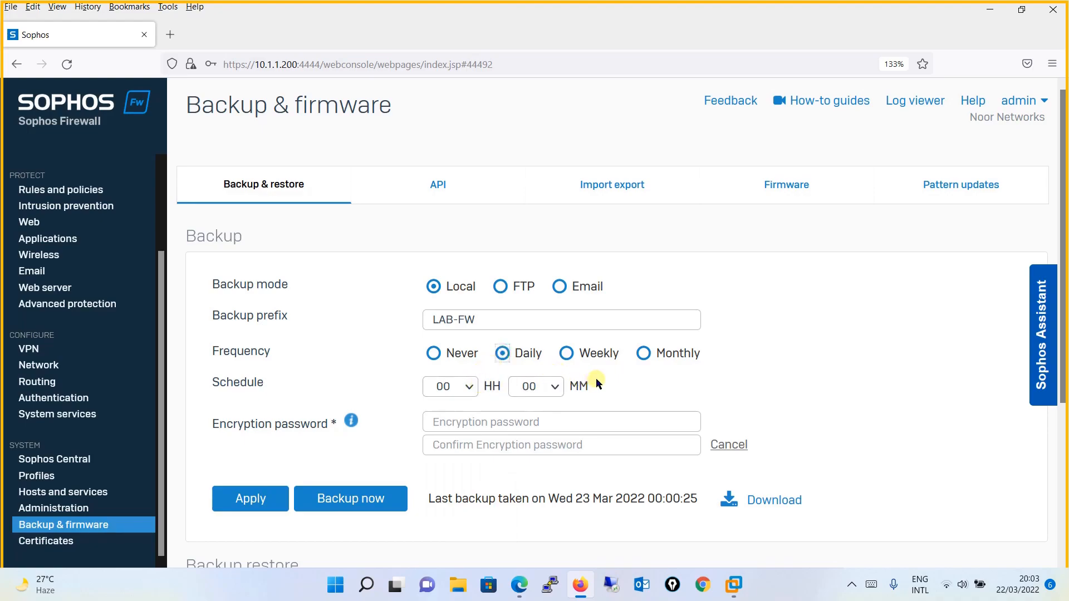
{"action": "left_click", "coordinate": [643, 353]}
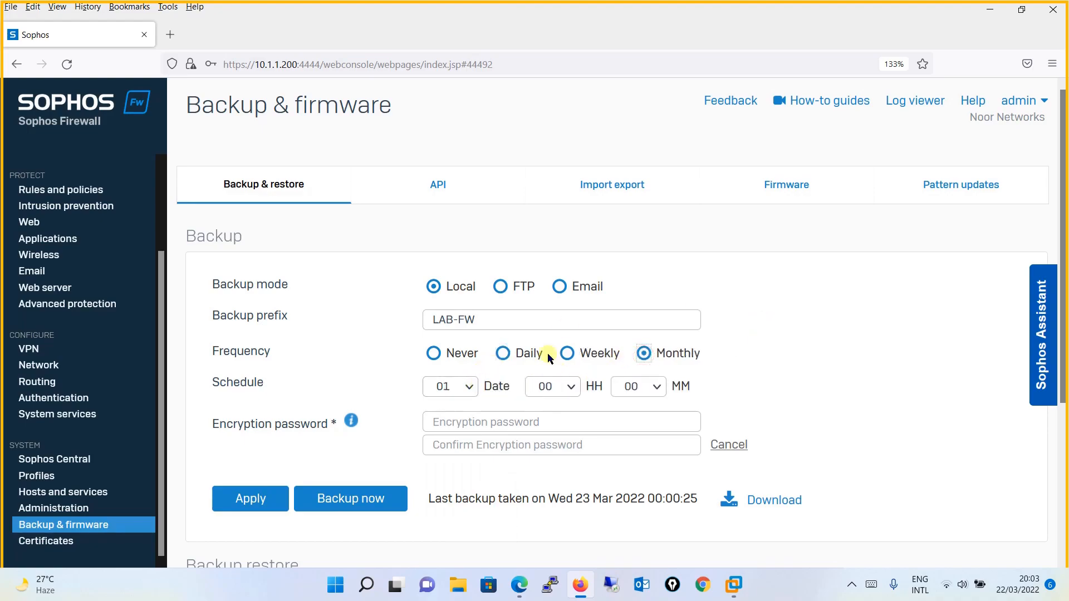
- Enter and confirm a backup encryption password, then apply and confirm the settings
{"action": "left_click", "coordinate": [534, 425]}
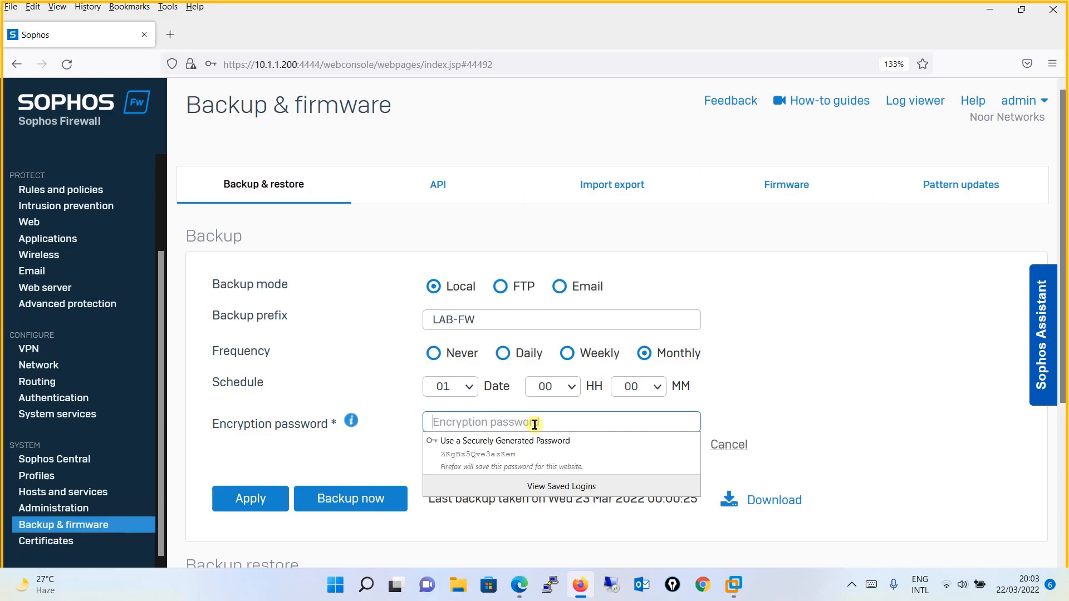
{"action": "type", "text": "•••••••••"}
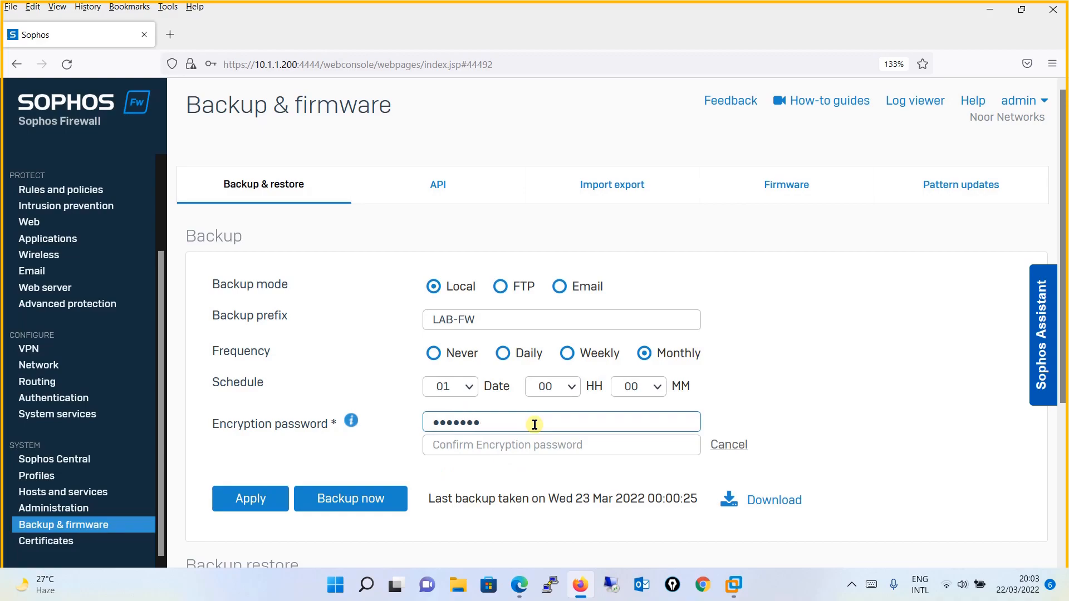
{"action": "type", "text": "••••"}
{"action": "key", "text": "Tab"}
{"action": "type", "text": "•••••••••••••"}
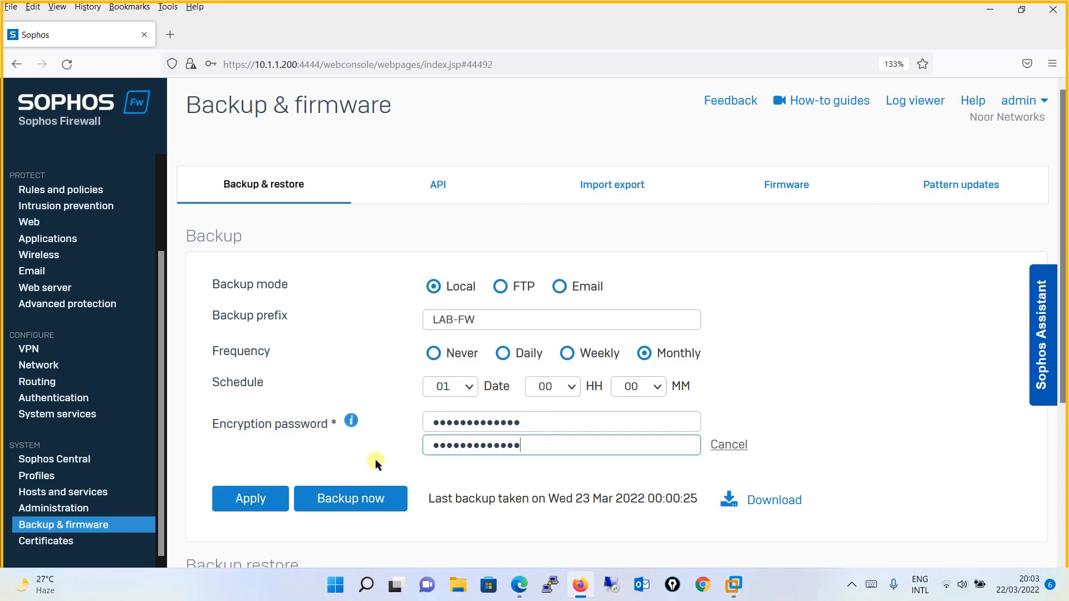
{"action": "left_click", "coordinate": [258, 502]}
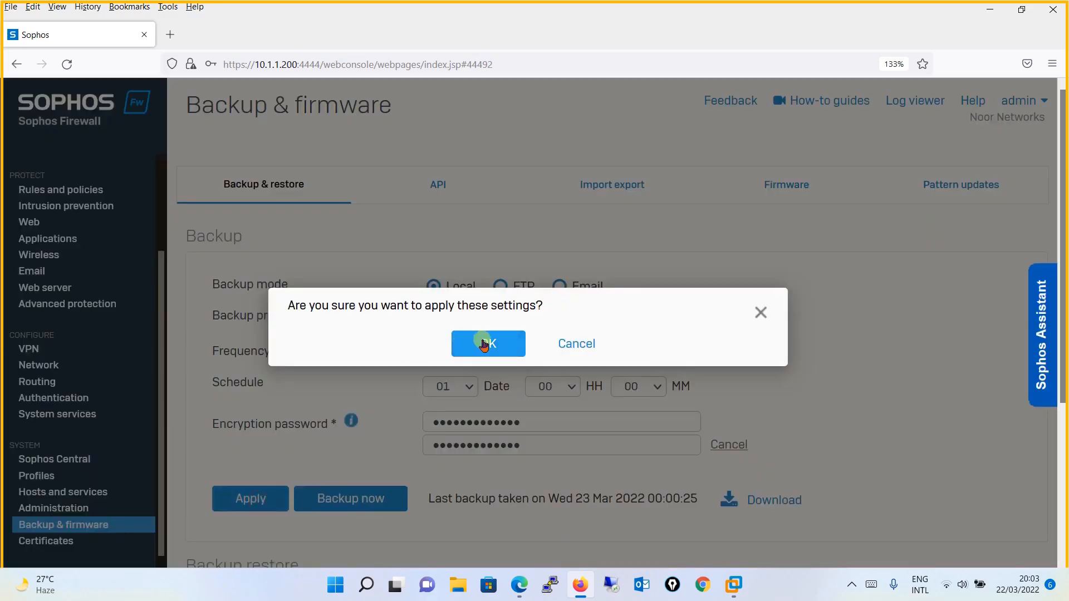
{"action": "left_click", "coordinate": [501, 344]}
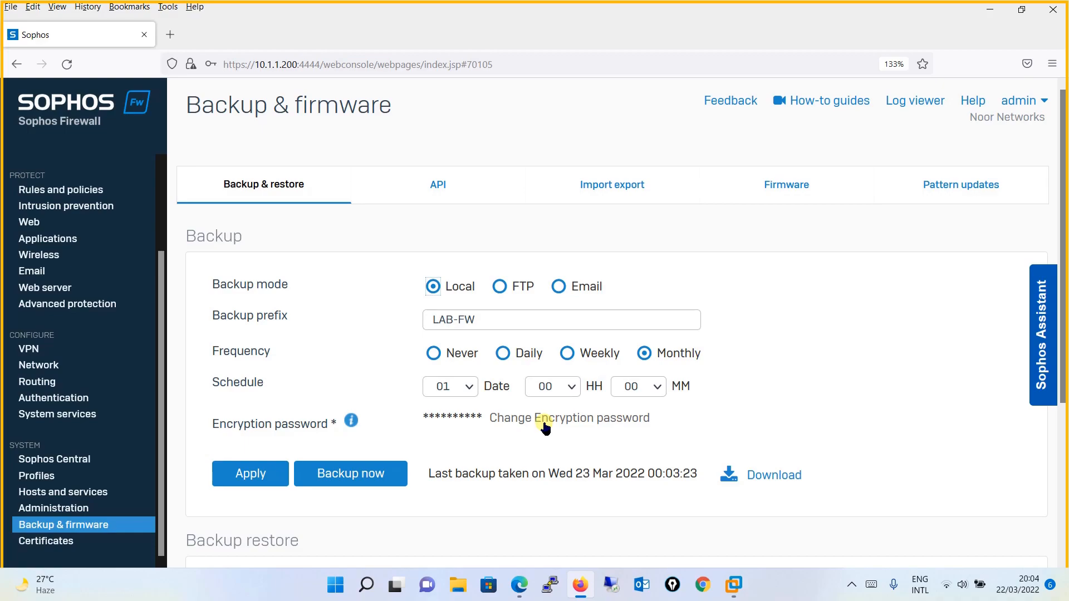
- Switch backup mode to FTP with server 10.1.1.50 and enter the FTP username and password
{"action": "left_click", "coordinate": [500, 288]}
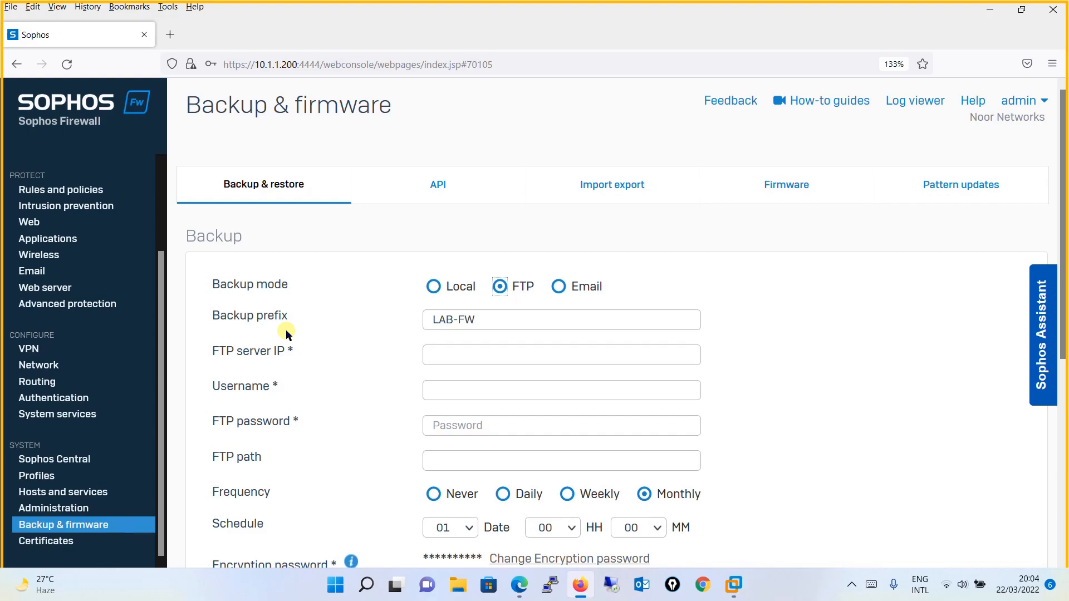
{"action": "left_click", "coordinate": [463, 353]}
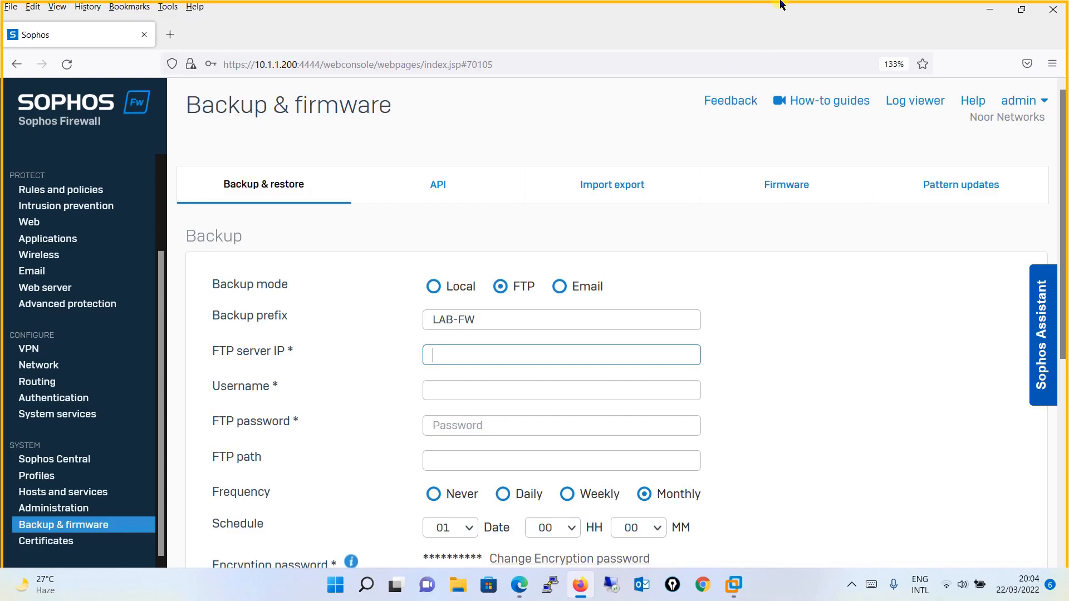
{"action": "left_click", "coordinate": [445, 357]}
{"action": "type", "text": "10.1.1.50"}
{"action": "left_click", "coordinate": [502, 379]}
{"action": "left_click", "coordinate": [457, 391]}
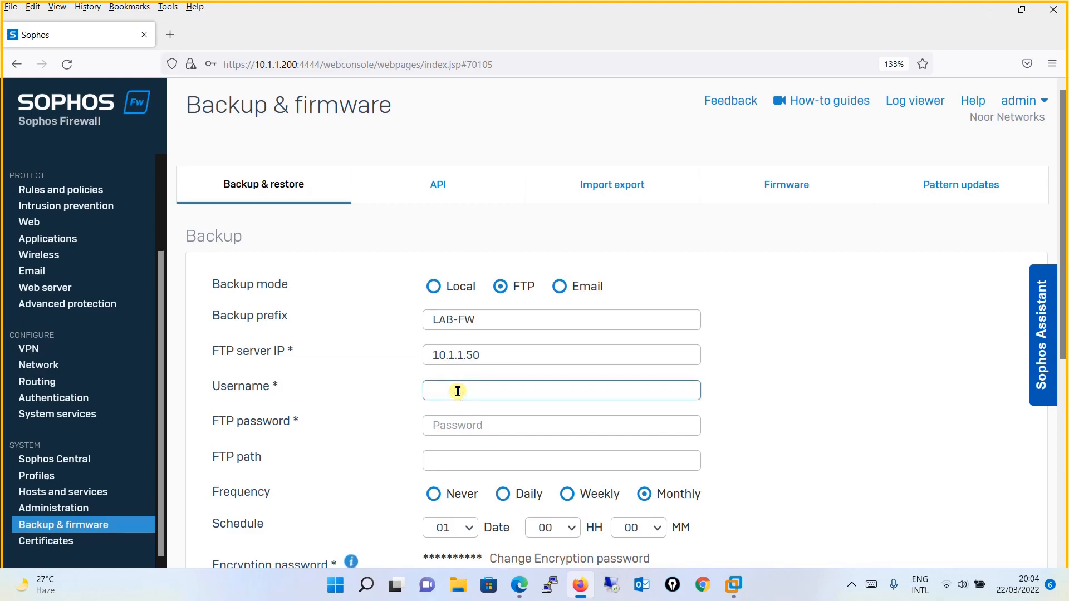
{"action": "type", "text": "it_admin"}
{"action": "key", "text": "Tab"}
{"action": "type", "text": "********"}
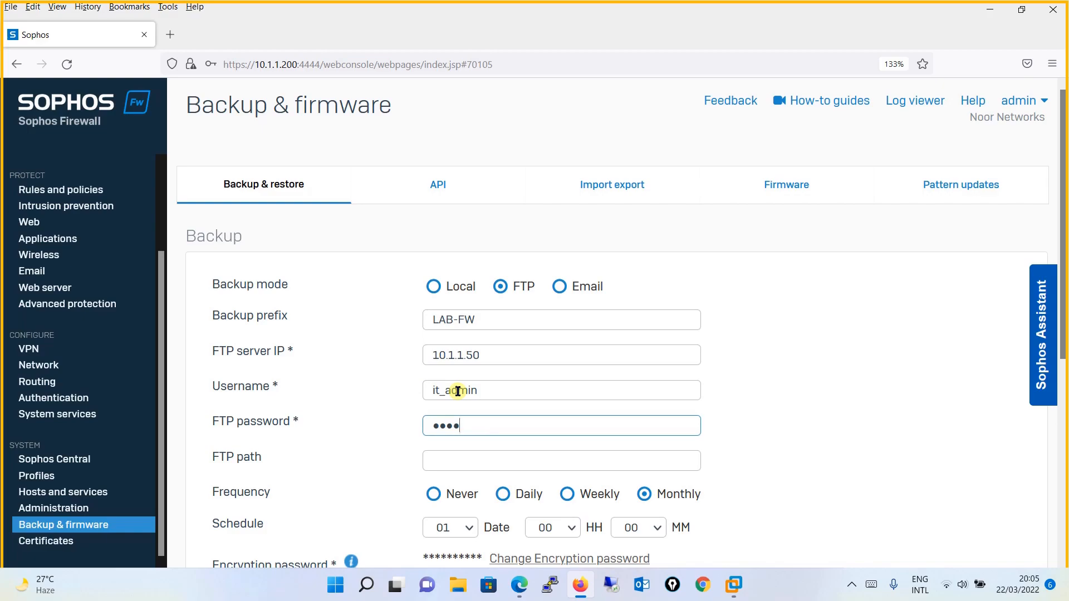
{"action": "key", "text": "Tab"}
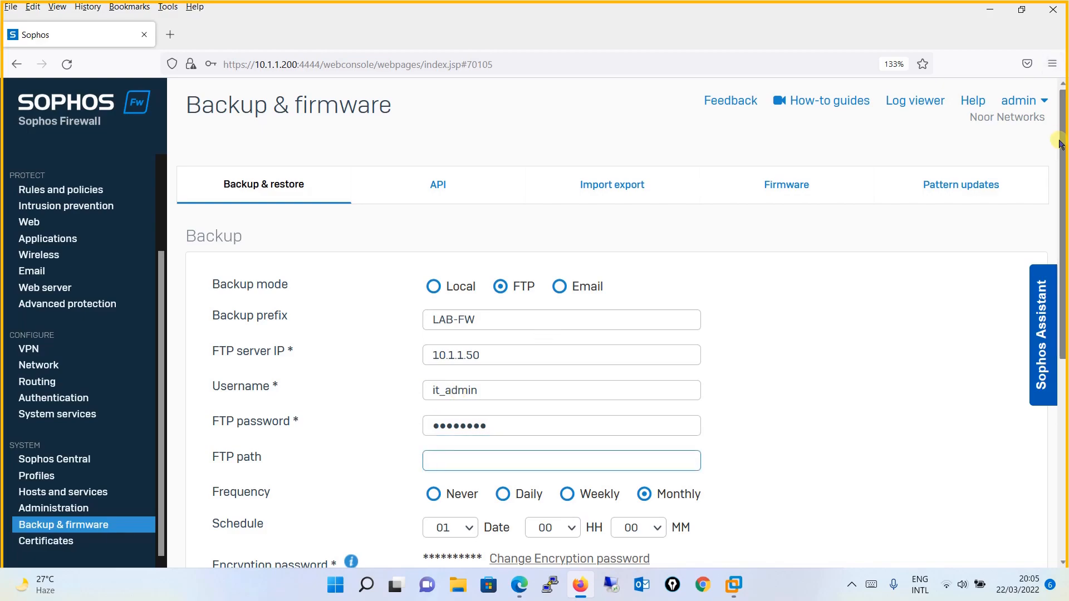
{"action": "left_click_drag", "start_coordinate": [1060, 143], "coordinate": [1062, 226]}
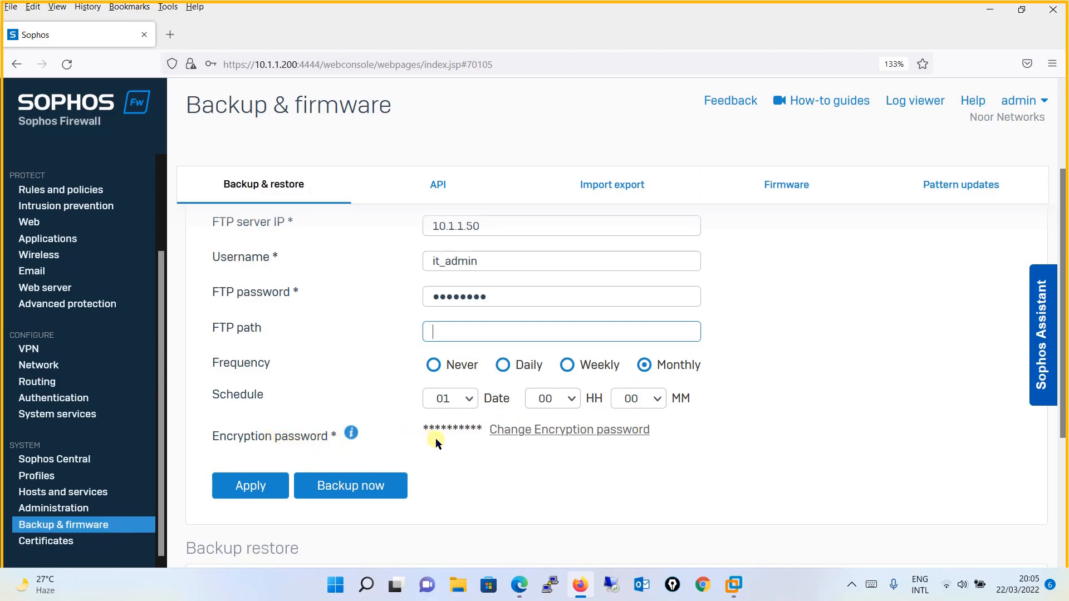
- Apply the FTP backup settings, then change the backup mode to Email
{"action": "left_click", "coordinate": [252, 487]}
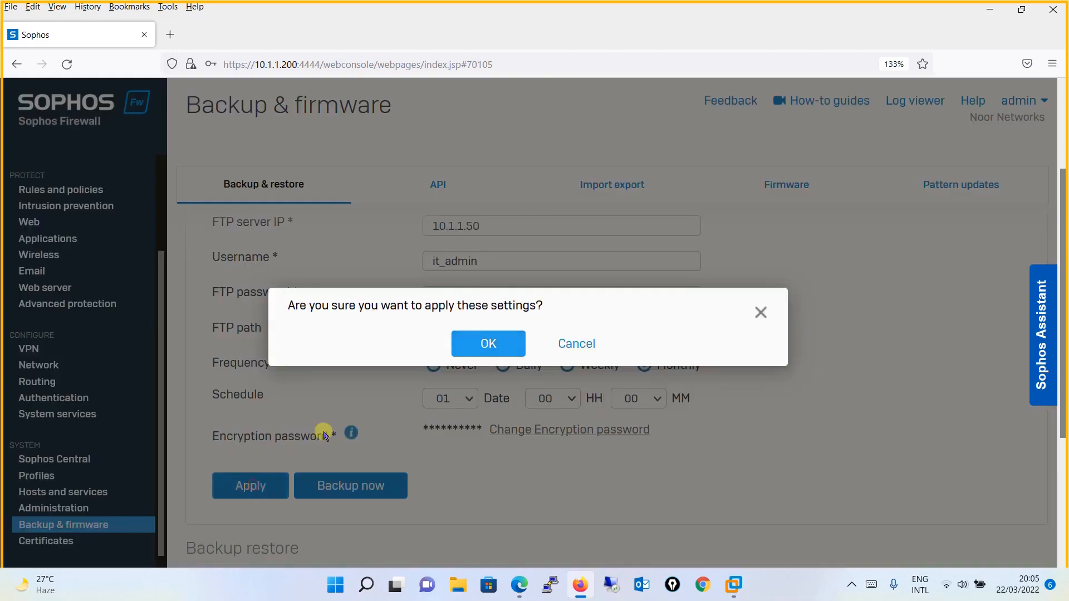
{"action": "left_click", "coordinate": [490, 342]}
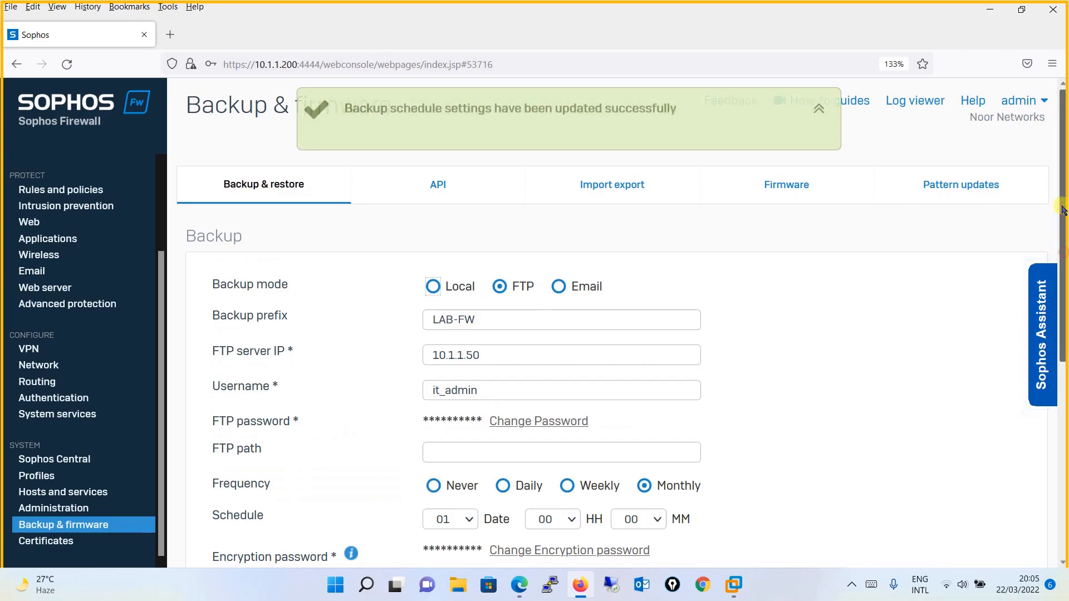
{"action": "left_click", "coordinate": [434, 288]}
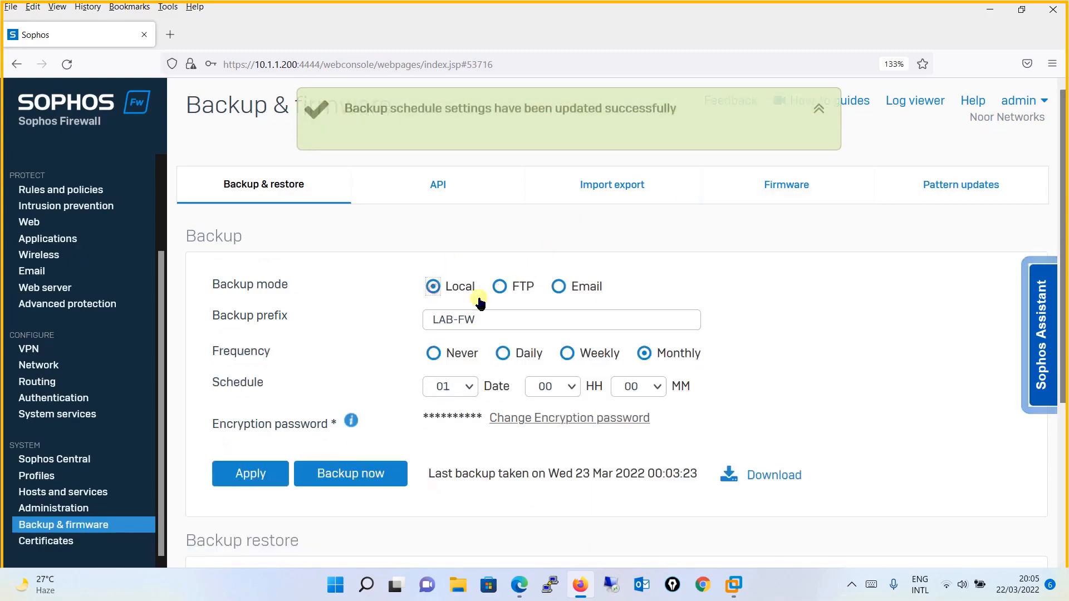
{"action": "left_click", "coordinate": [500, 288]}
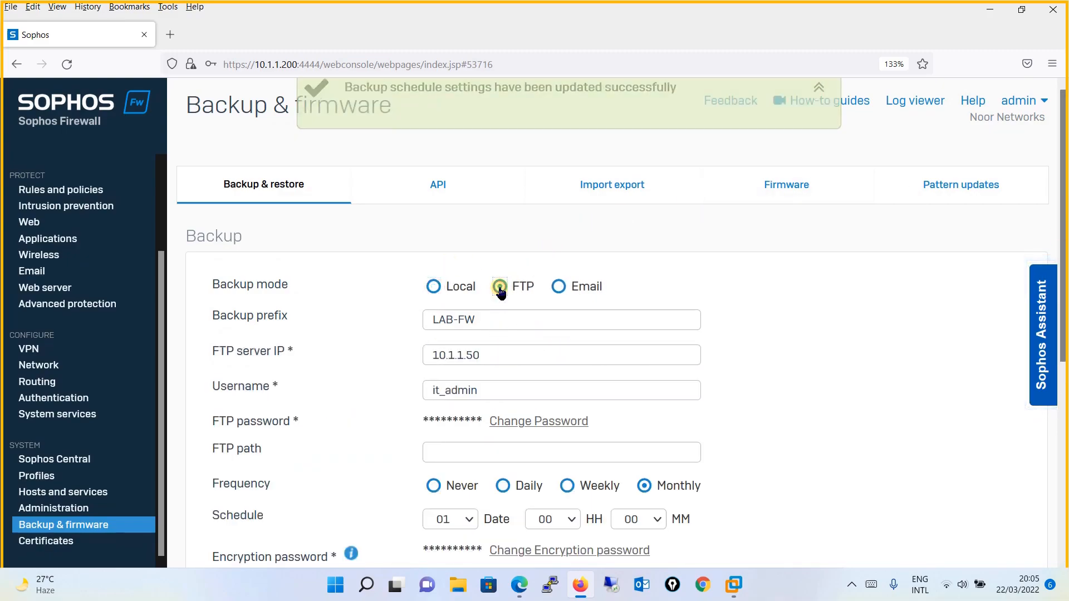
{"action": "left_click", "coordinate": [558, 287]}
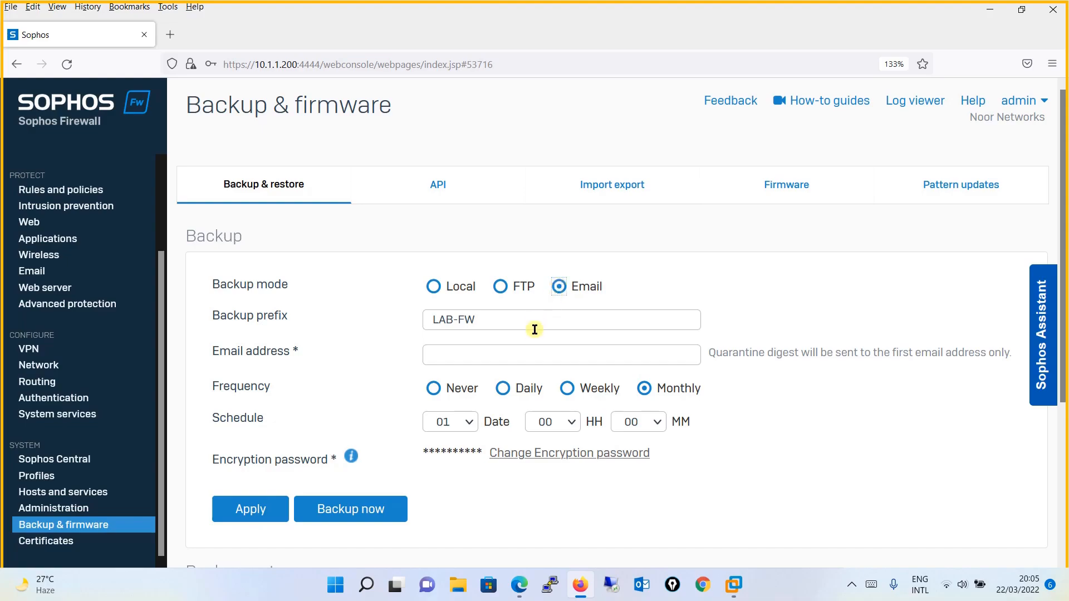
- Enter the recipient e-mail address for Email backups and apply the settings
{"action": "left_click", "coordinate": [474, 350]}
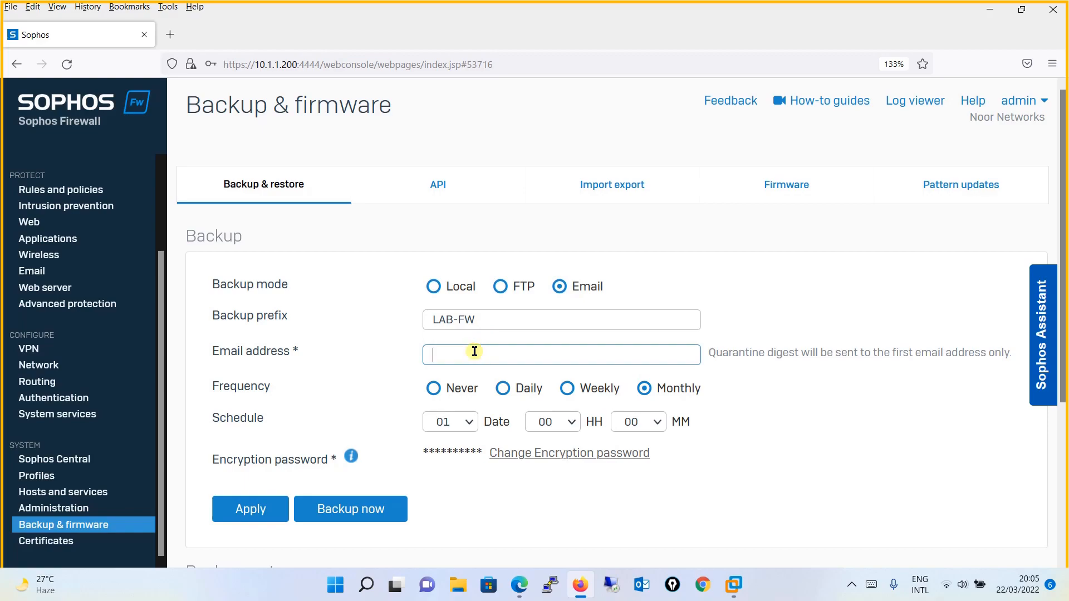
{"action": "type", "text": "test@test.com"}
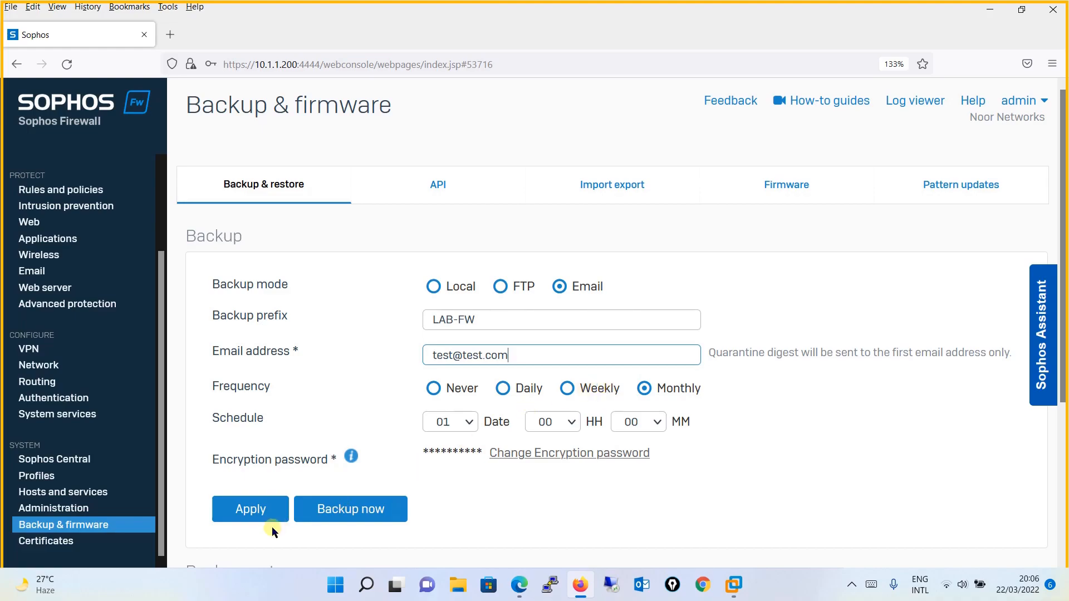
{"action": "left_click", "coordinate": [251, 511]}
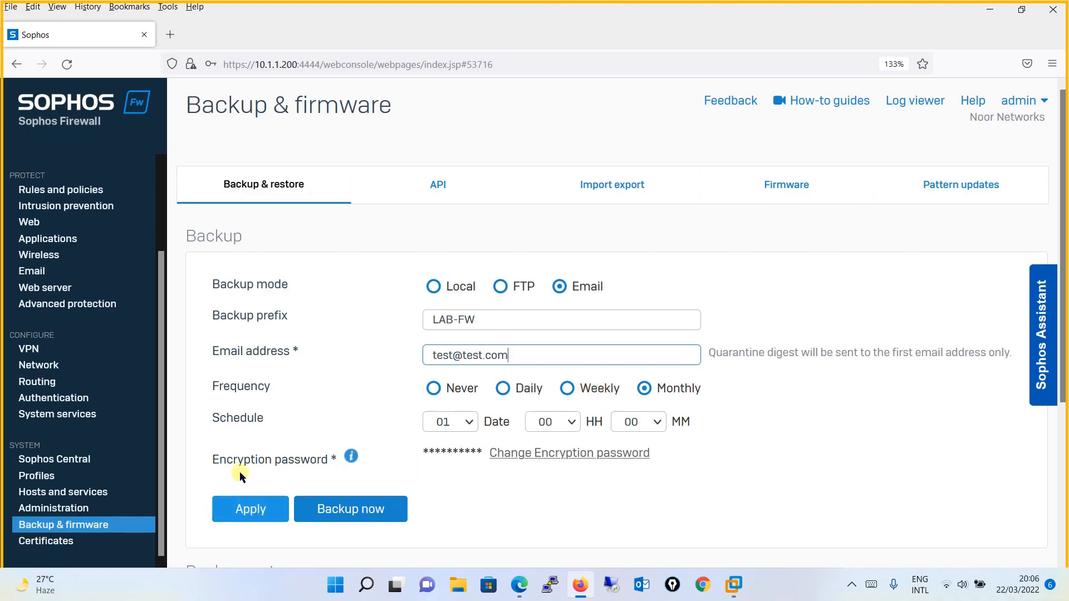
{"action": "left_click", "coordinate": [268, 507]}
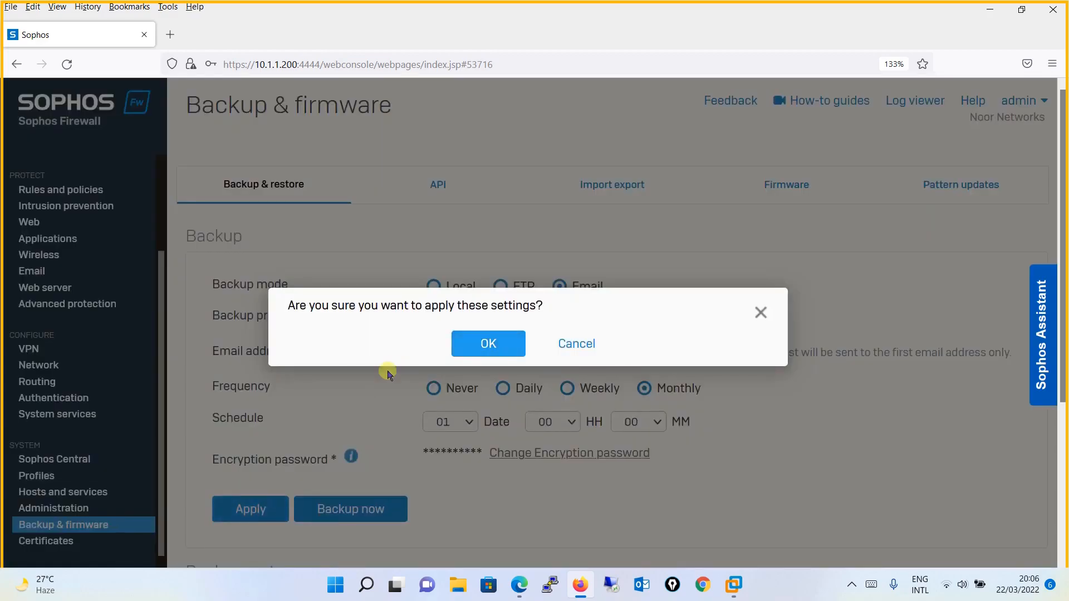
{"action": "left_click", "coordinate": [489, 343]}
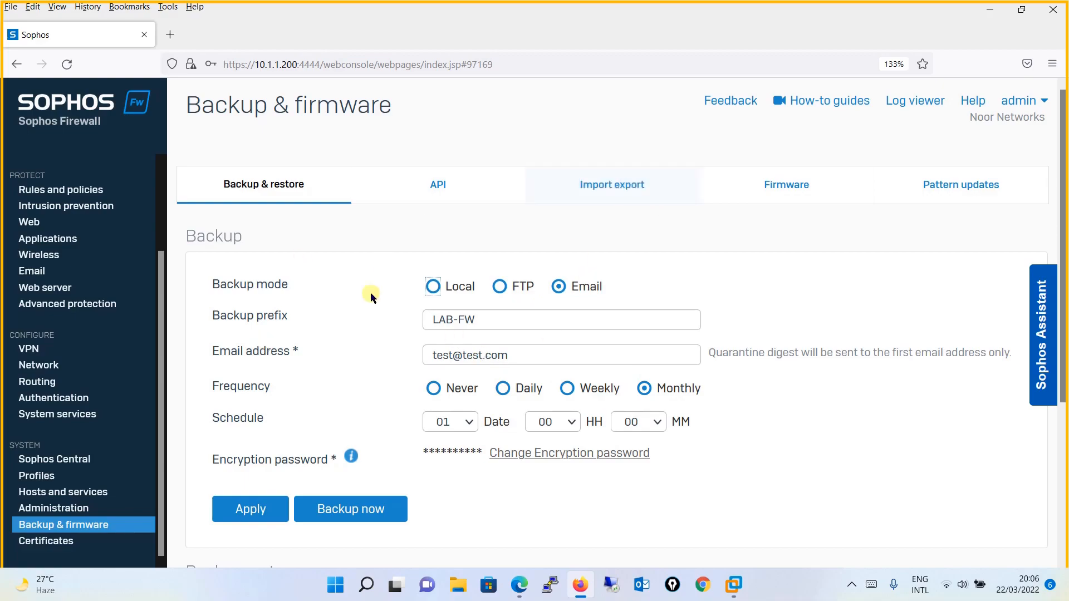
- Switch the backup mode to Local and run an immediate configuration backup
{"action": "left_click", "coordinate": [434, 288]}
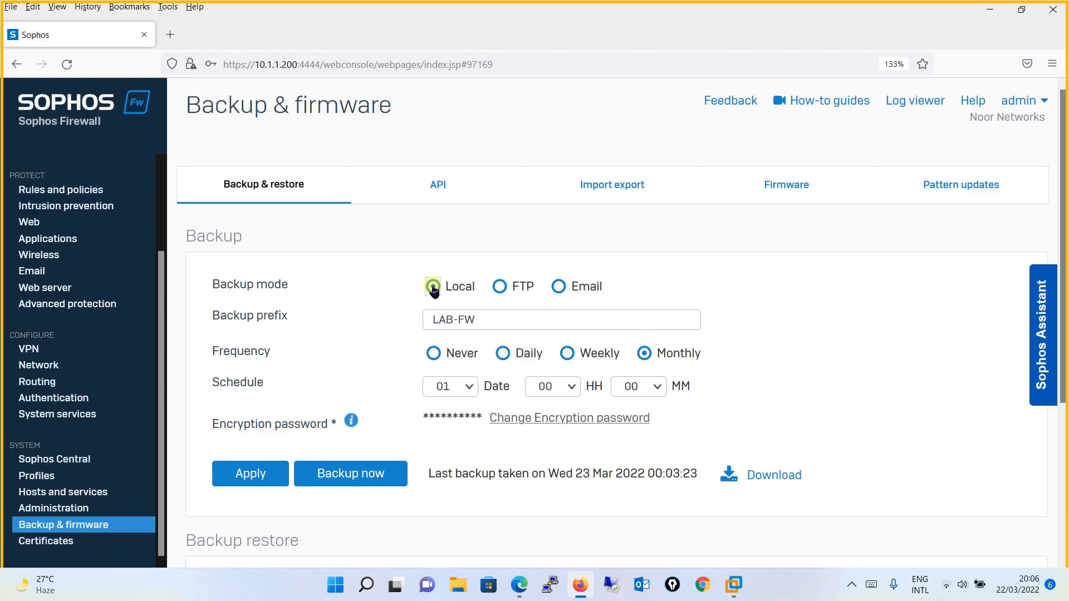
{"action": "left_click", "coordinate": [358, 474]}
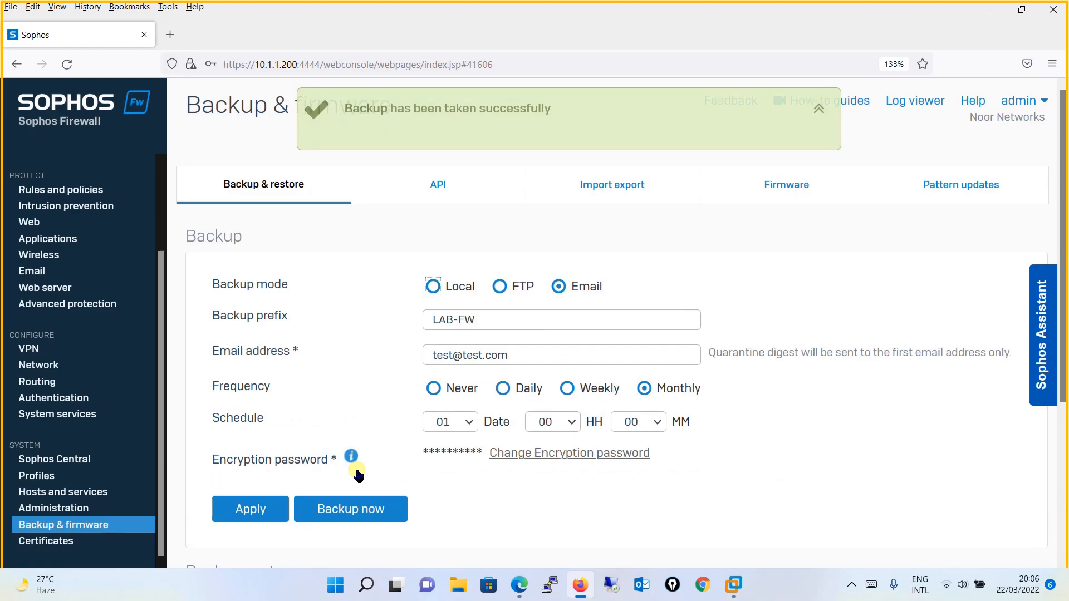
{"action": "left_click", "coordinate": [434, 288]}
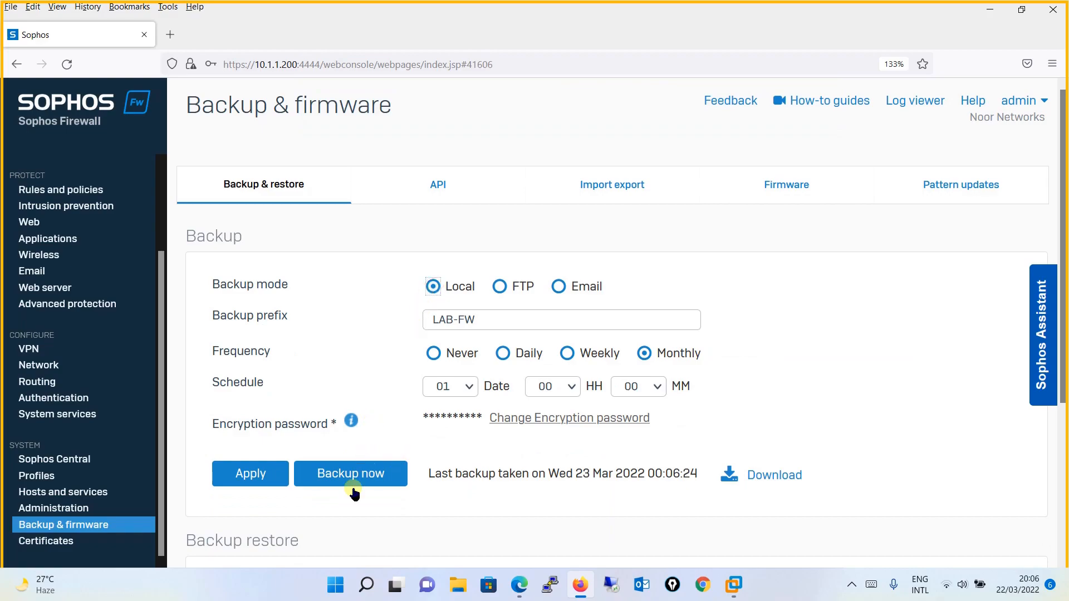
{"action": "left_click", "coordinate": [375, 476]}
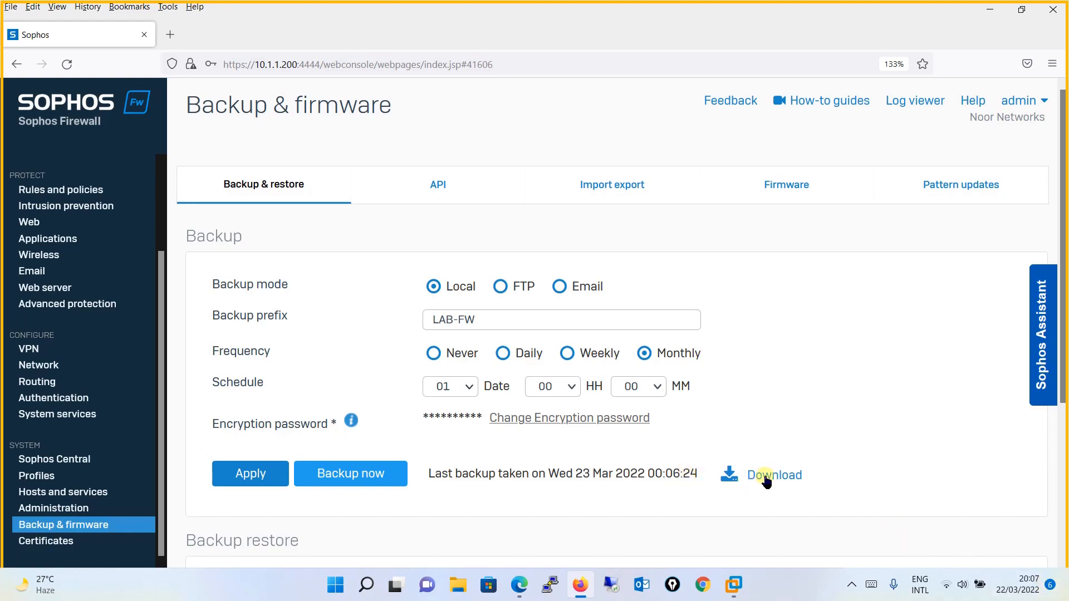
- Download the latest LAB-FW backup as an encrypted file, keeping its existing password
{"action": "left_click", "coordinate": [766, 479]}
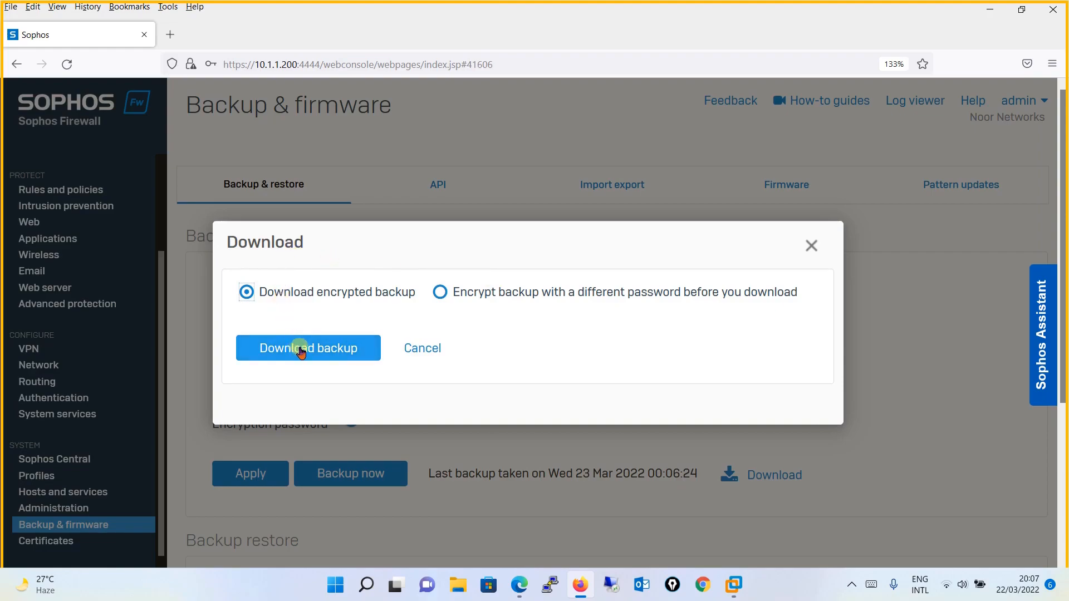
{"action": "left_click", "coordinate": [440, 293]}
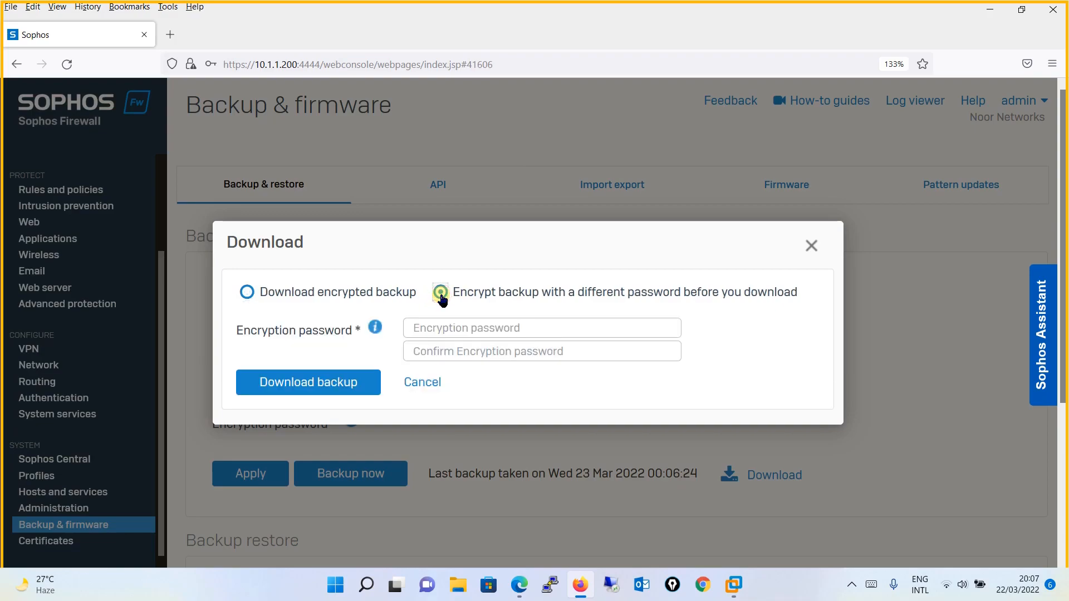
{"action": "left_click", "coordinate": [437, 330]}
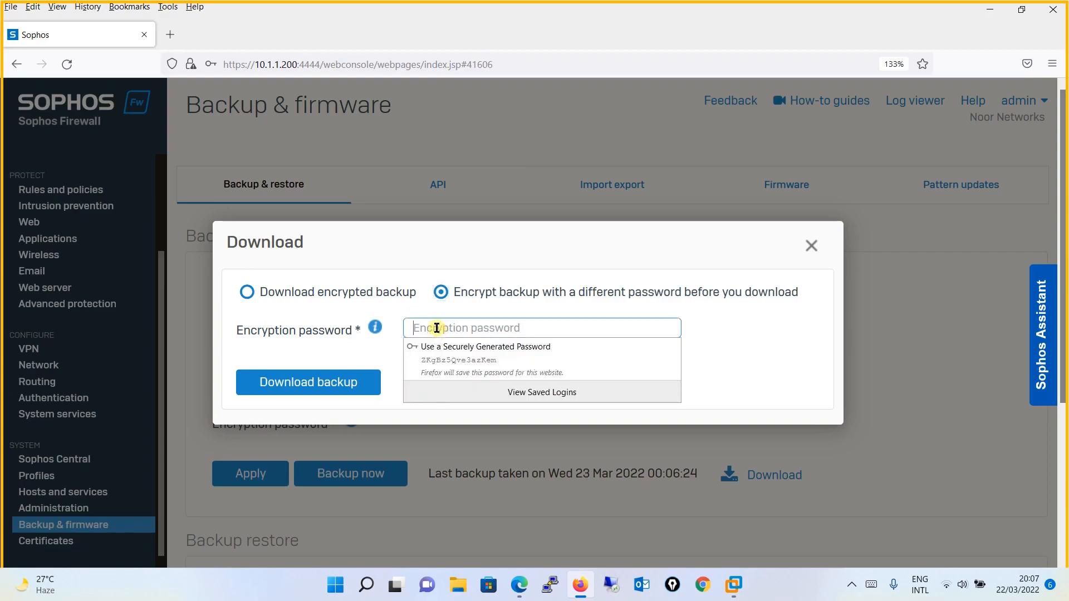
{"action": "left_click", "coordinate": [247, 292]}
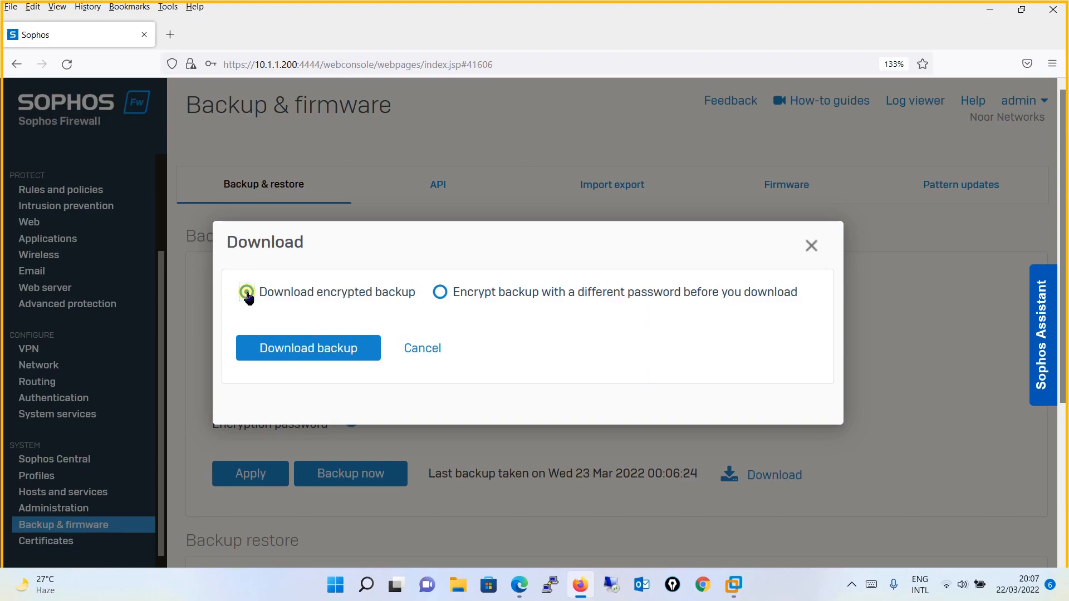
{"action": "left_click", "coordinate": [364, 347]}
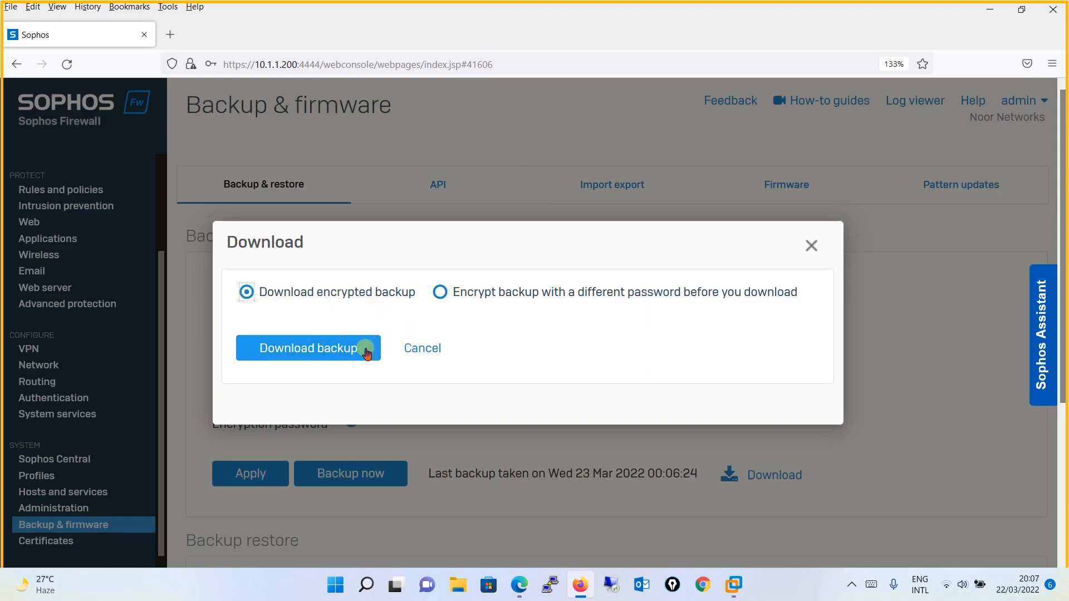
{"action": "left_click", "coordinate": [353, 348]}
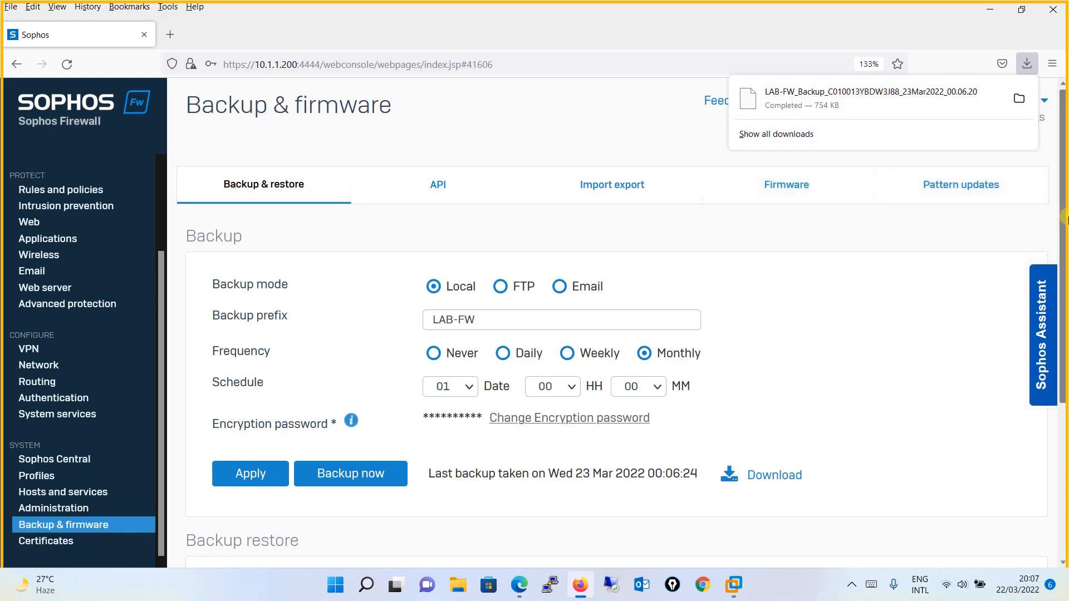
- Close the downloads panel, scroll down to Backup restore, and return the sidebar to the top
{"action": "left_click_drag", "start_coordinate": [1064, 215], "coordinate": [1066, 227]}
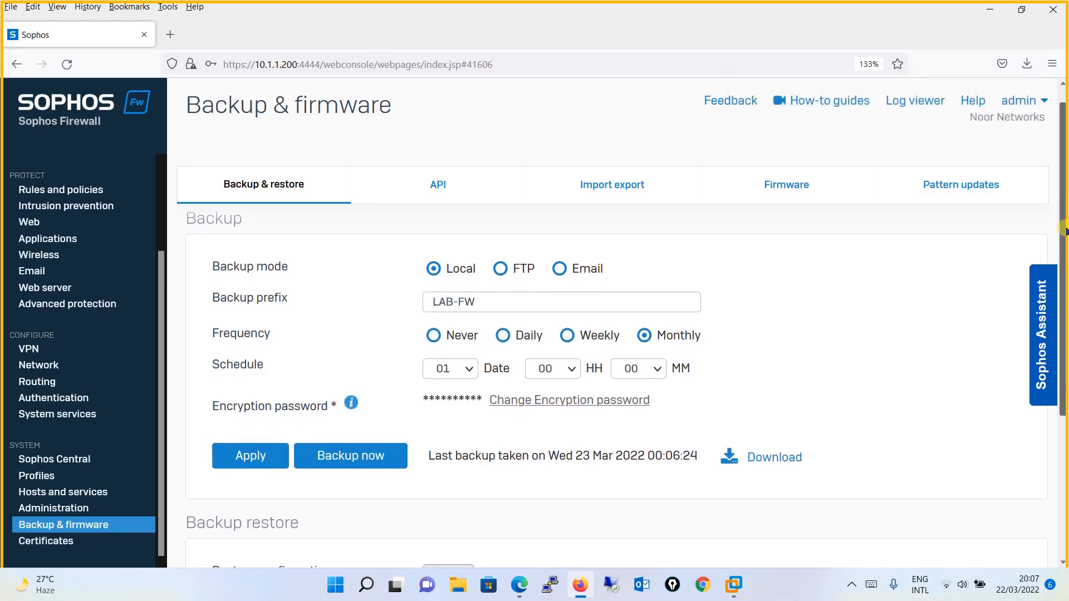
{"action": "left_click_drag", "start_coordinate": [1065, 228], "coordinate": [1065, 413]}
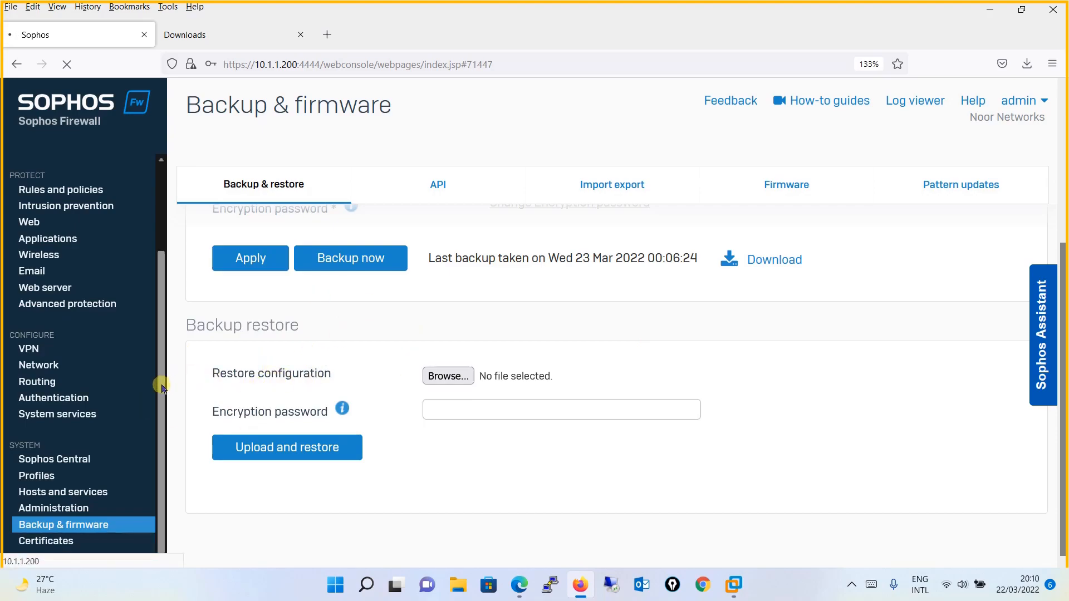
{"action": "left_click_drag", "start_coordinate": [161, 386], "coordinate": [158, 295]}
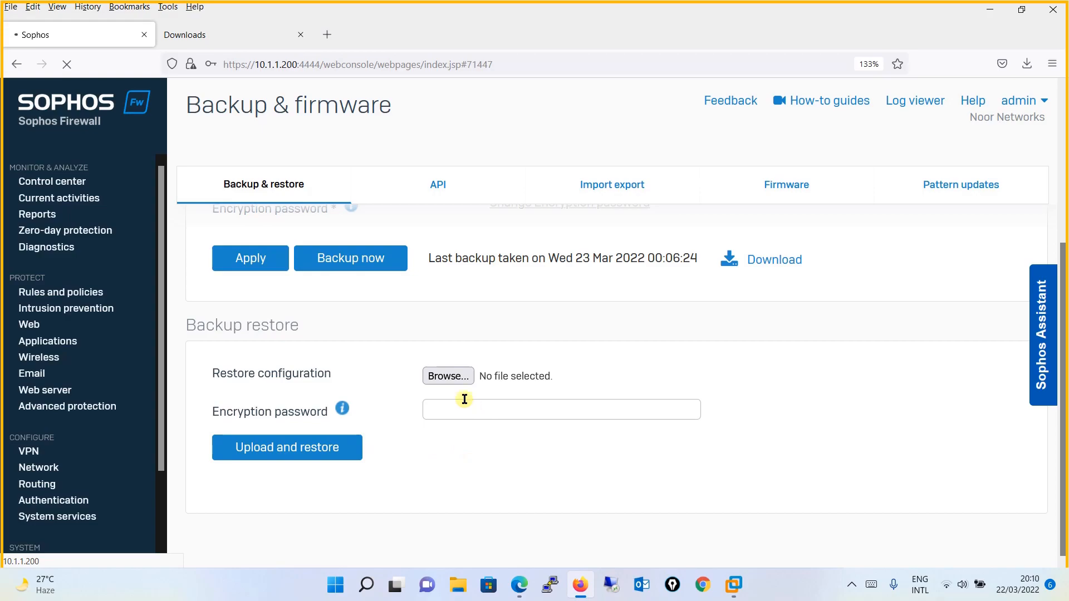
- Delete the VPN-Rule from the firewall rules list
{"action": "left_click", "coordinate": [89, 295]}
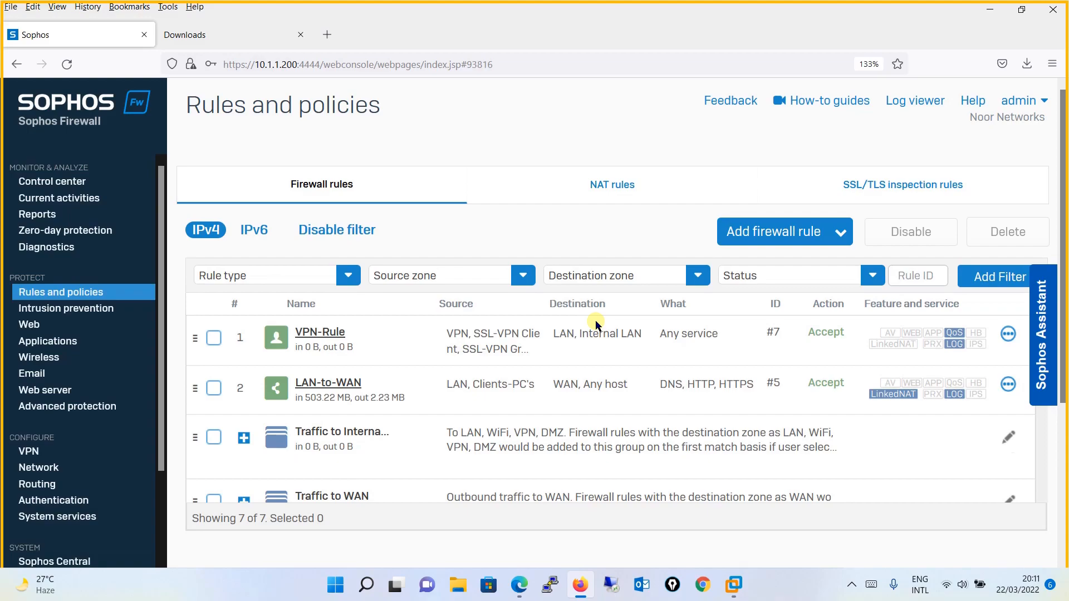
{"action": "left_click", "coordinate": [216, 340]}
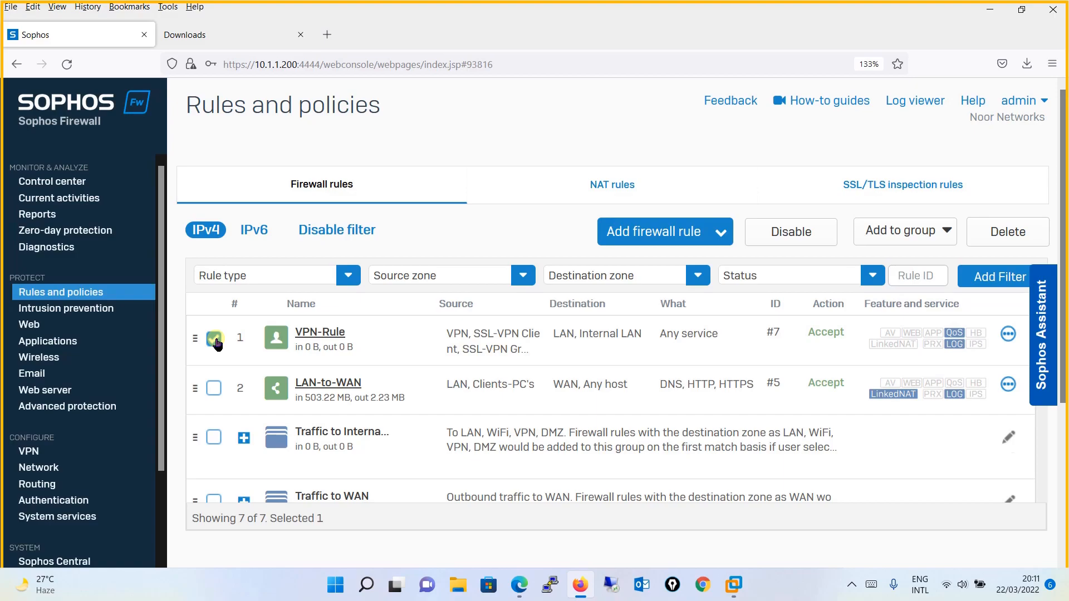
{"action": "left_click", "coordinate": [1026, 230]}
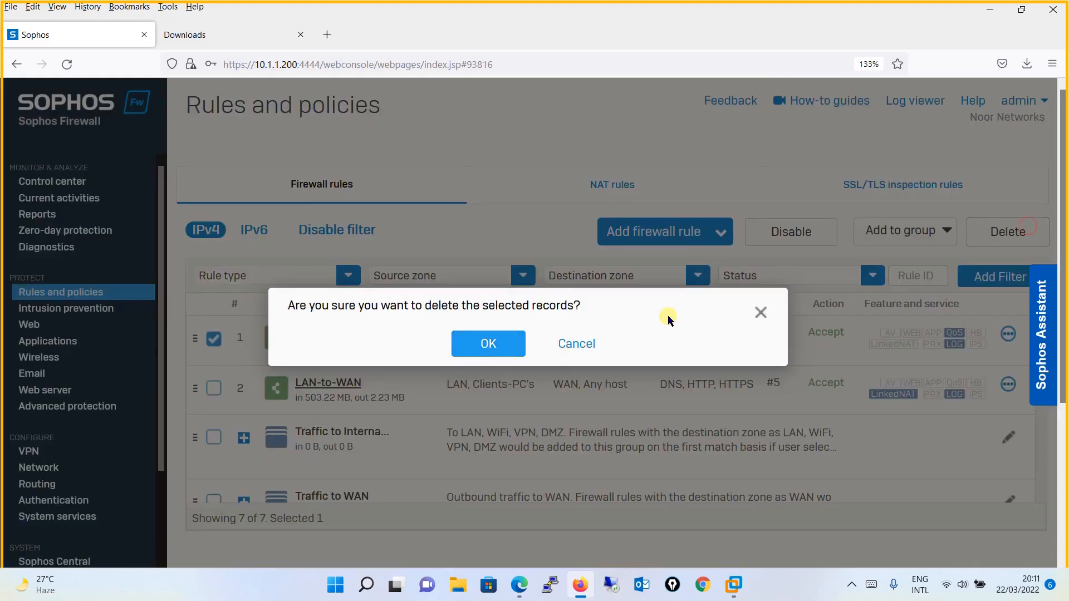
{"action": "left_click", "coordinate": [492, 343]}
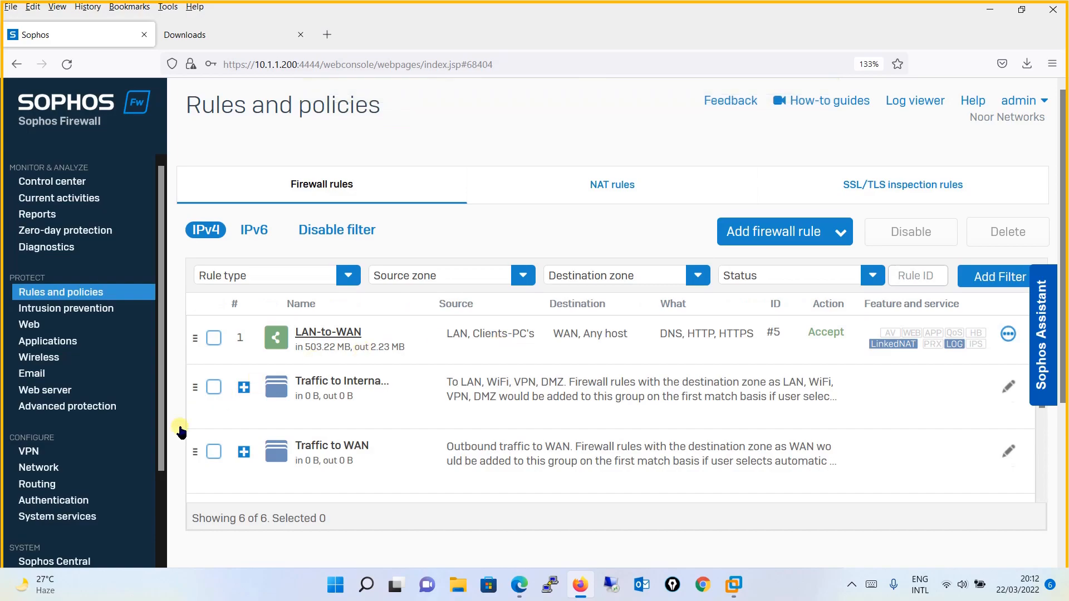
- View Backup restore on the Backup & firmware page, then return to the firewall rules list
{"action": "scroll", "coordinate": [150, 484], "scroll_direction": "down", "scroll_amount": 2}
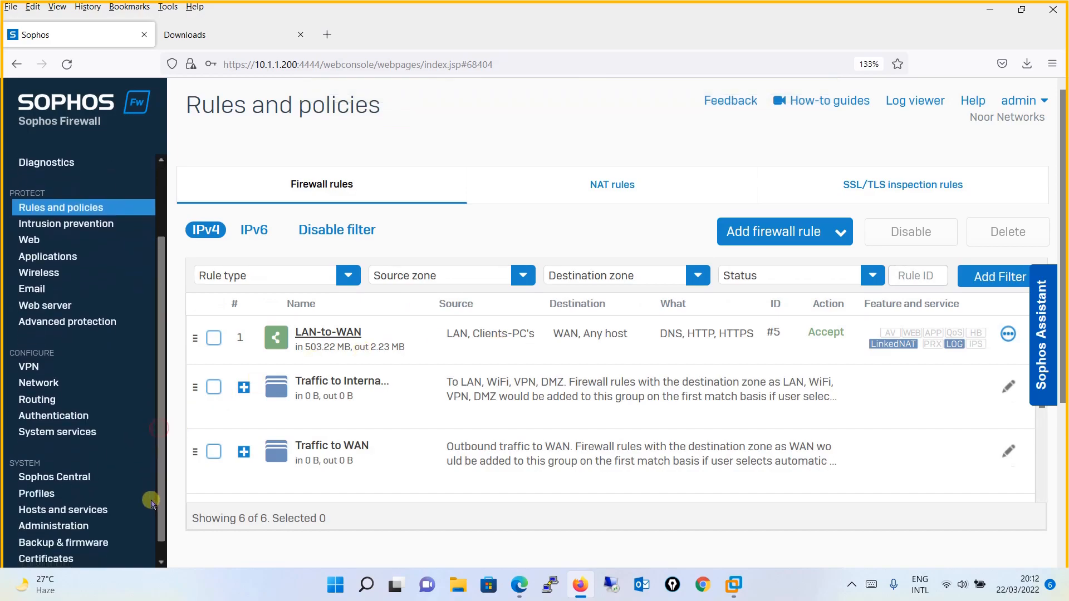
{"action": "left_click", "coordinate": [80, 532]}
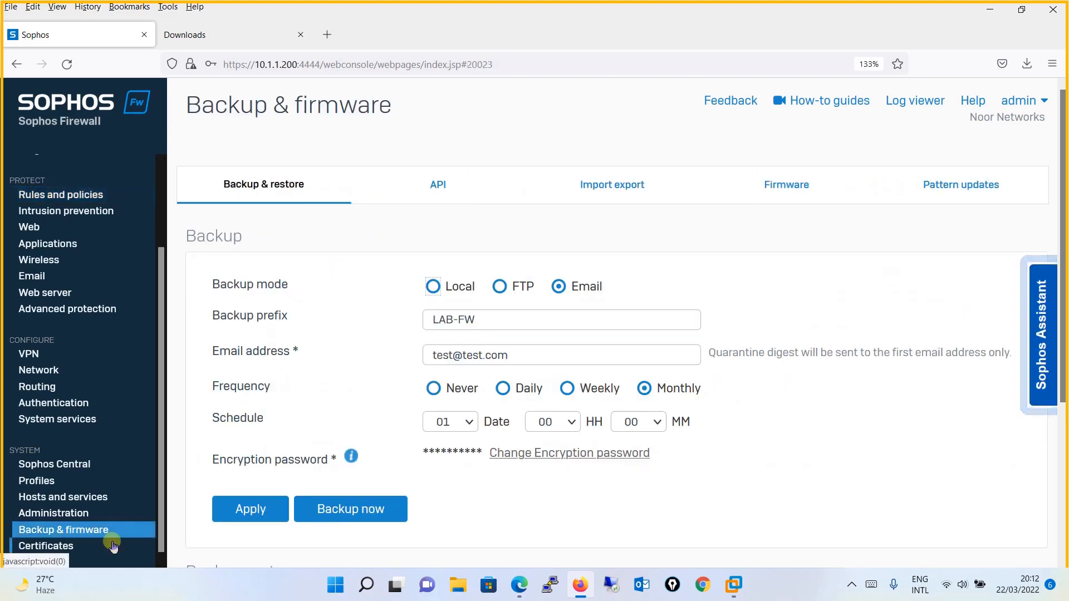
{"action": "left_click", "coordinate": [281, 189]}
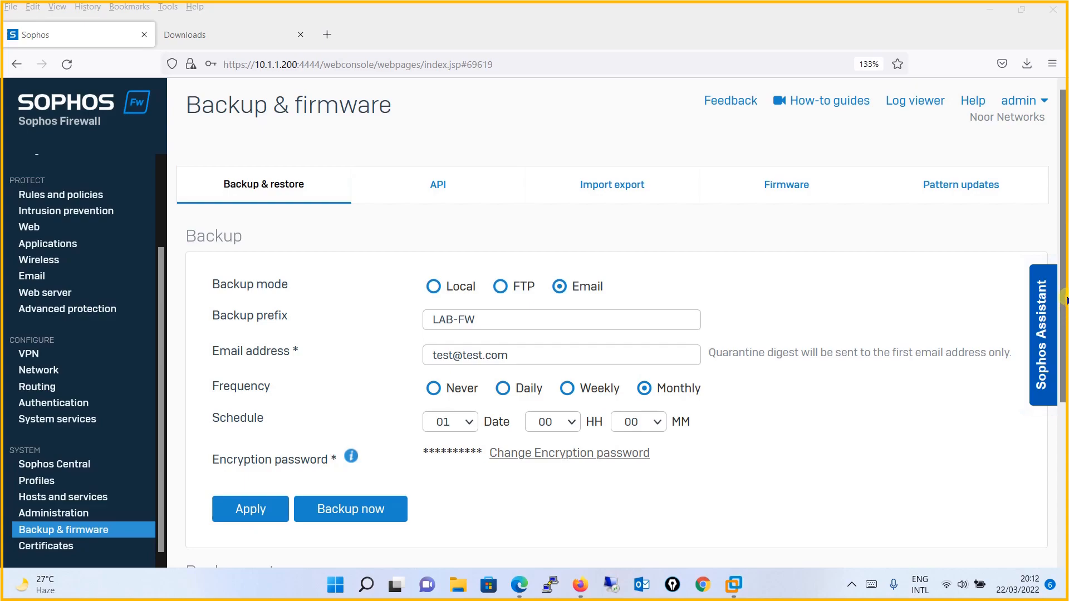
{"action": "left_click_drag", "start_coordinate": [1064, 315], "coordinate": [1063, 463]}
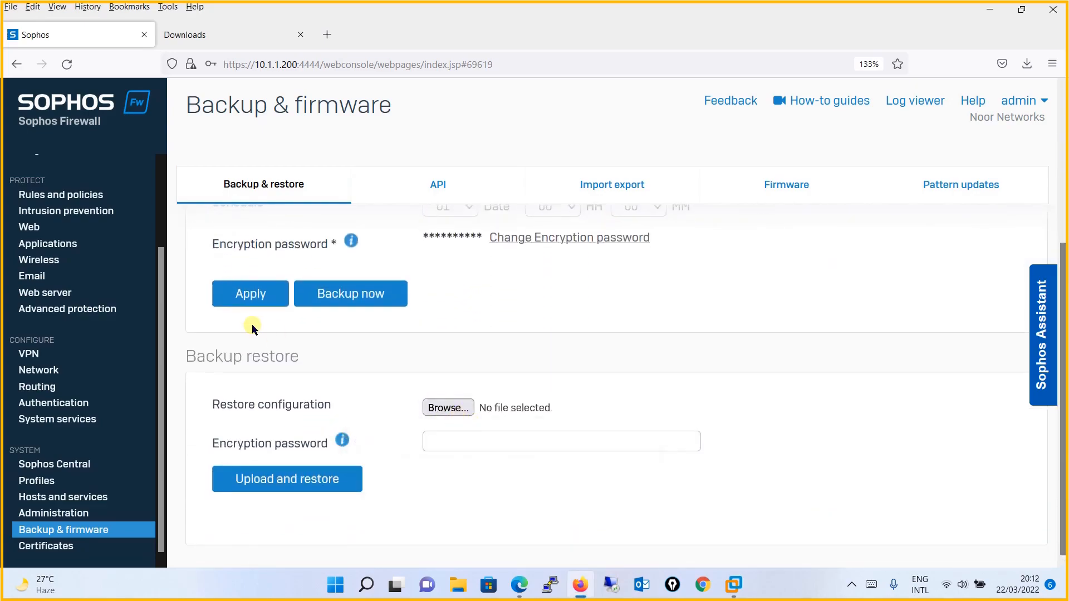
{"action": "left_click_drag", "start_coordinate": [160, 349], "coordinate": [162, 217]}
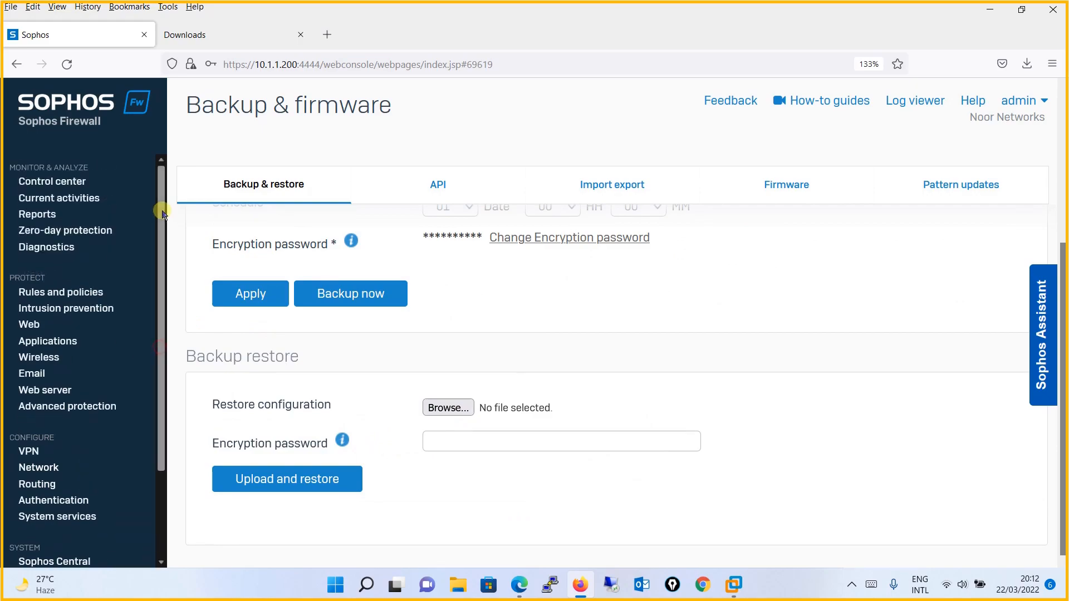
{"action": "left_click", "coordinate": [85, 294]}
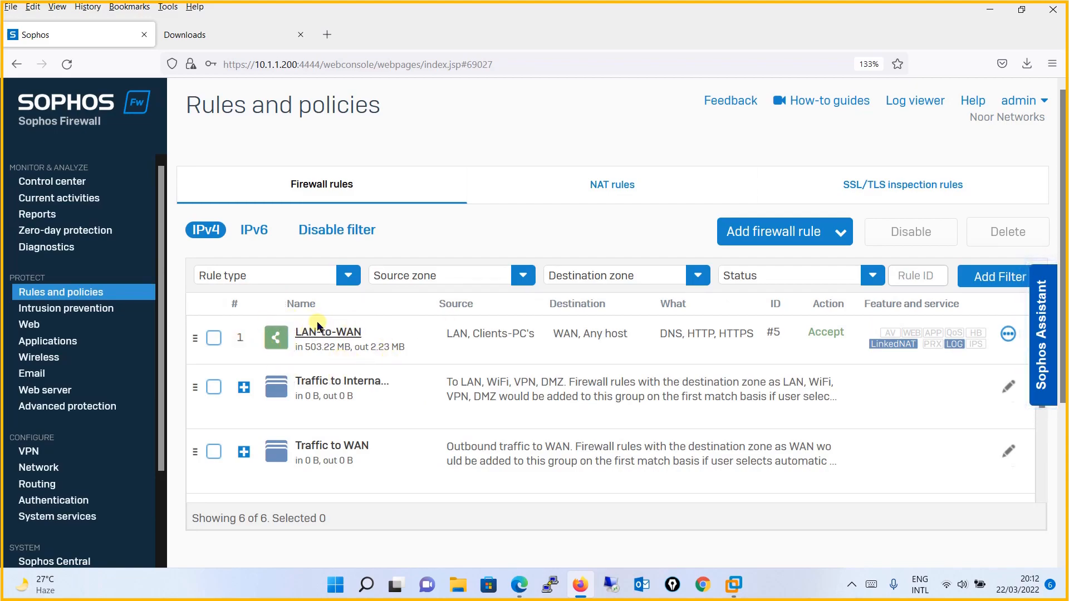
{"action": "left_click_drag", "start_coordinate": [159, 401], "coordinate": [151, 485]}
- Choose the LAB-FW_Backup file from Downloads for Backup restore
{"action": "left_click", "coordinate": [86, 525]}
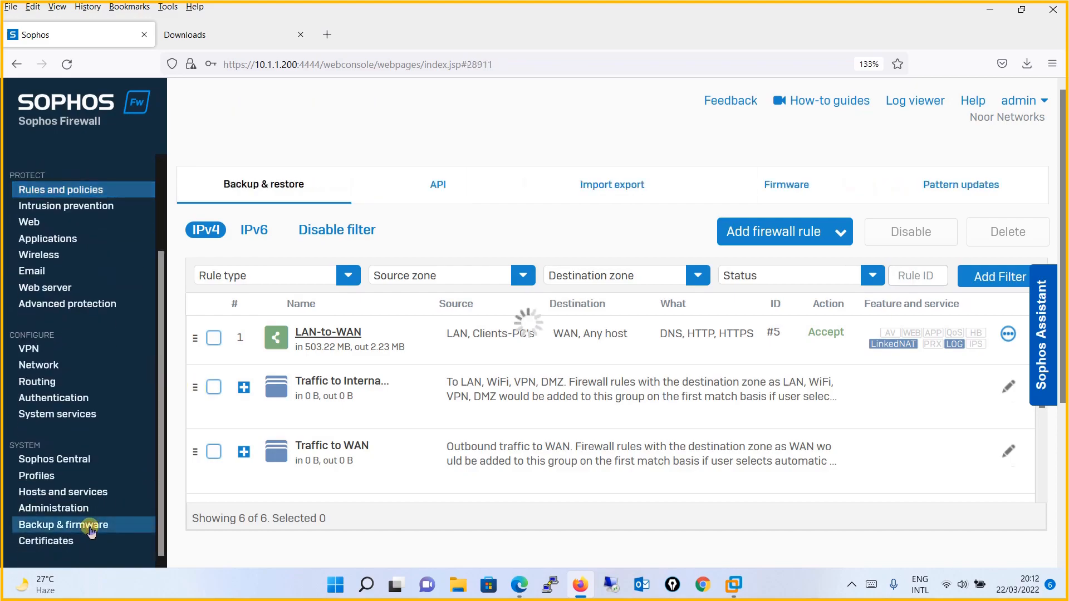
{"action": "scroll", "coordinate": [1059, 401], "scroll_direction": "down", "scroll_amount": 3}
{"action": "left_click", "coordinate": [456, 410]}
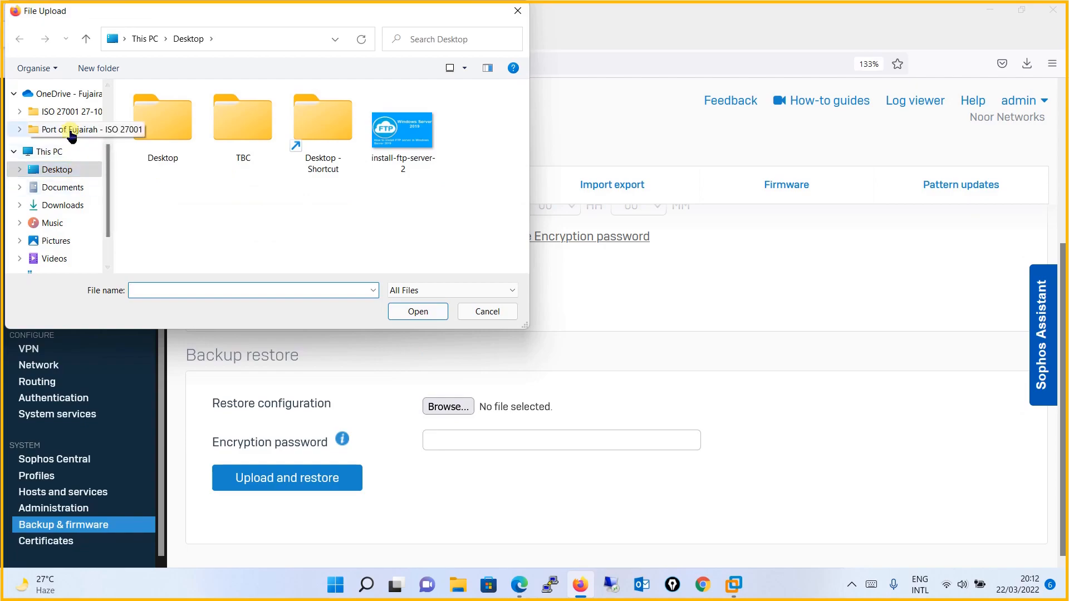
{"action": "left_click", "coordinate": [80, 204]}
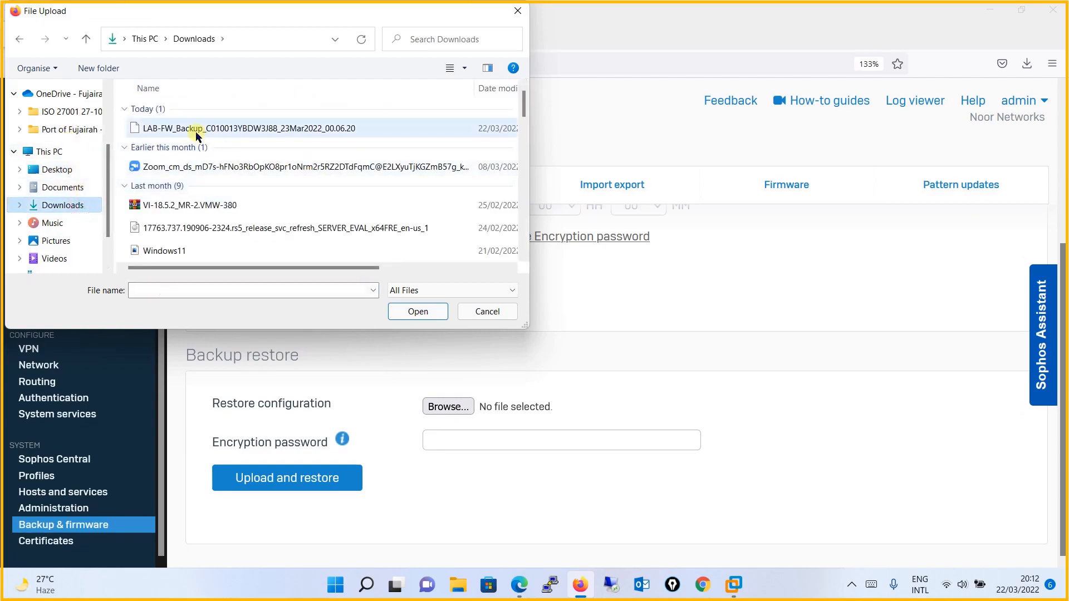
{"action": "double_click", "coordinate": [192, 125]}
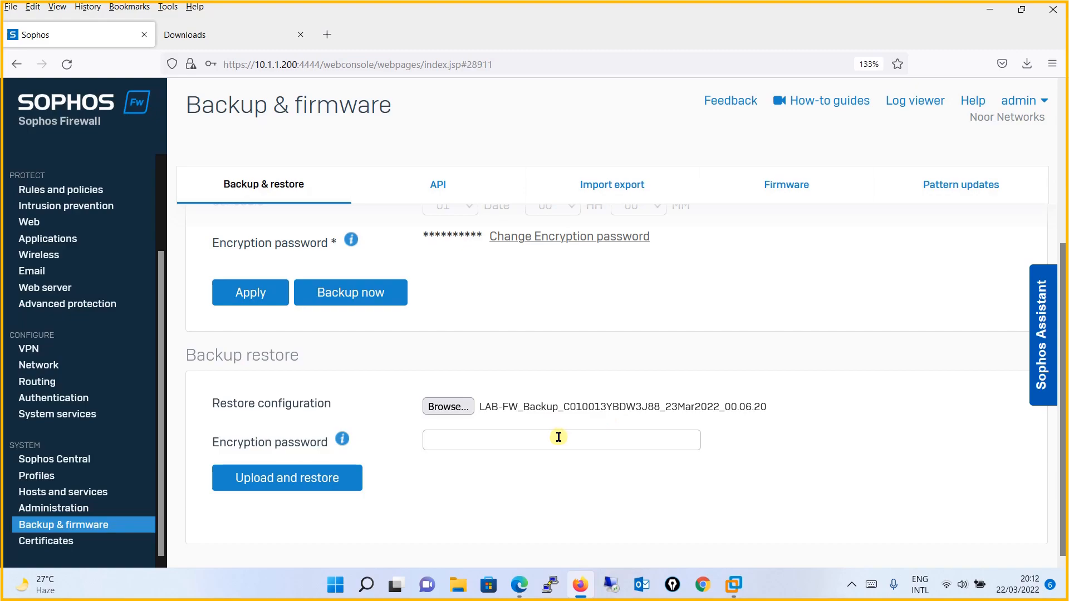
- Enter the backup's encryption password and start Upload and restore
{"action": "left_click", "coordinate": [558, 441]}
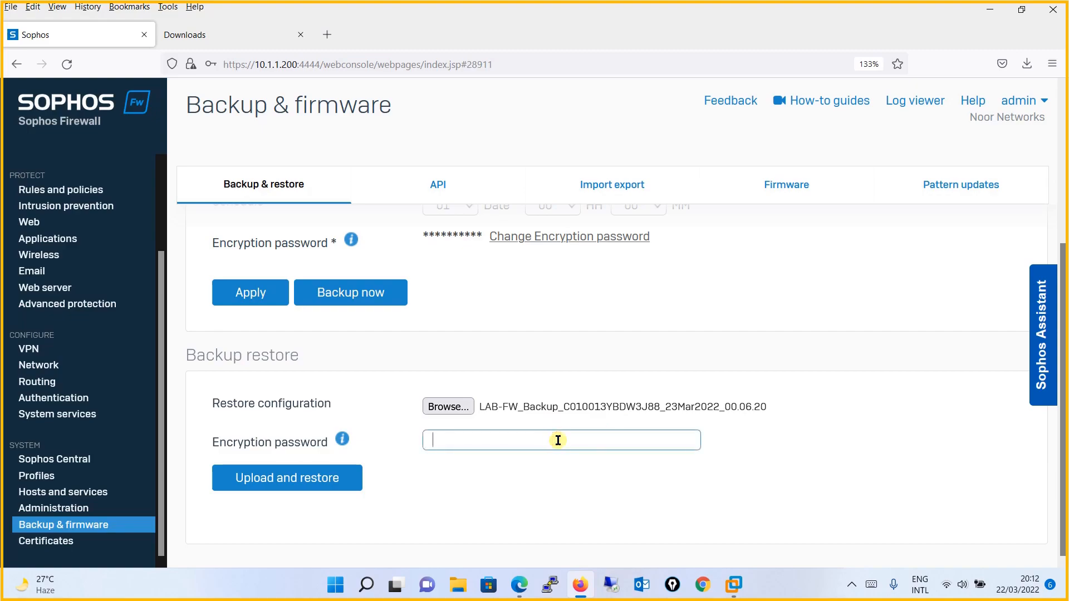
{"action": "type", "text": "•••••••••••••"}
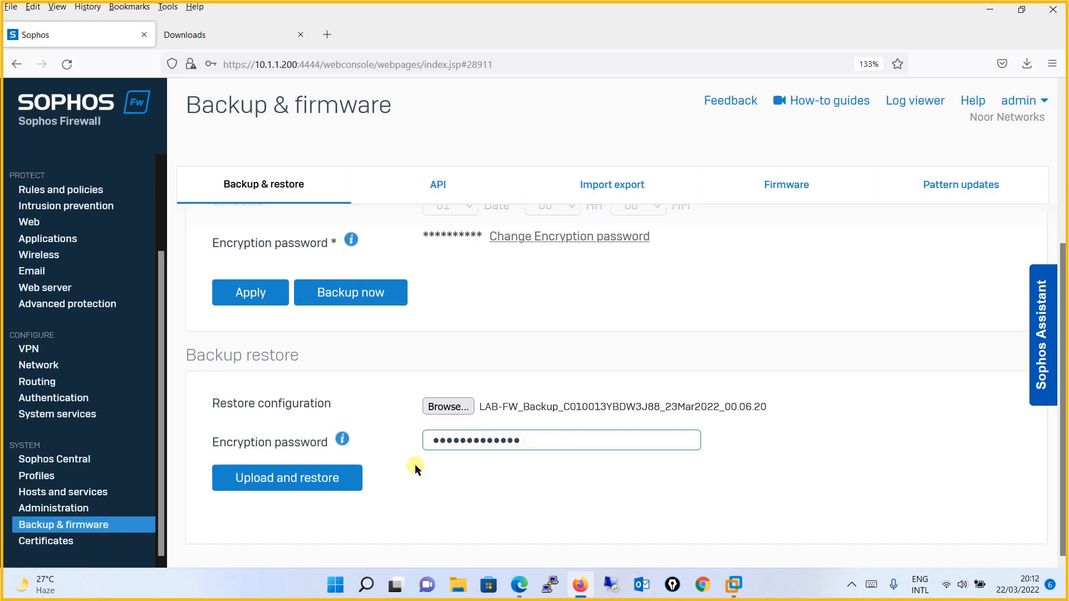
{"action": "left_click", "coordinate": [325, 480]}
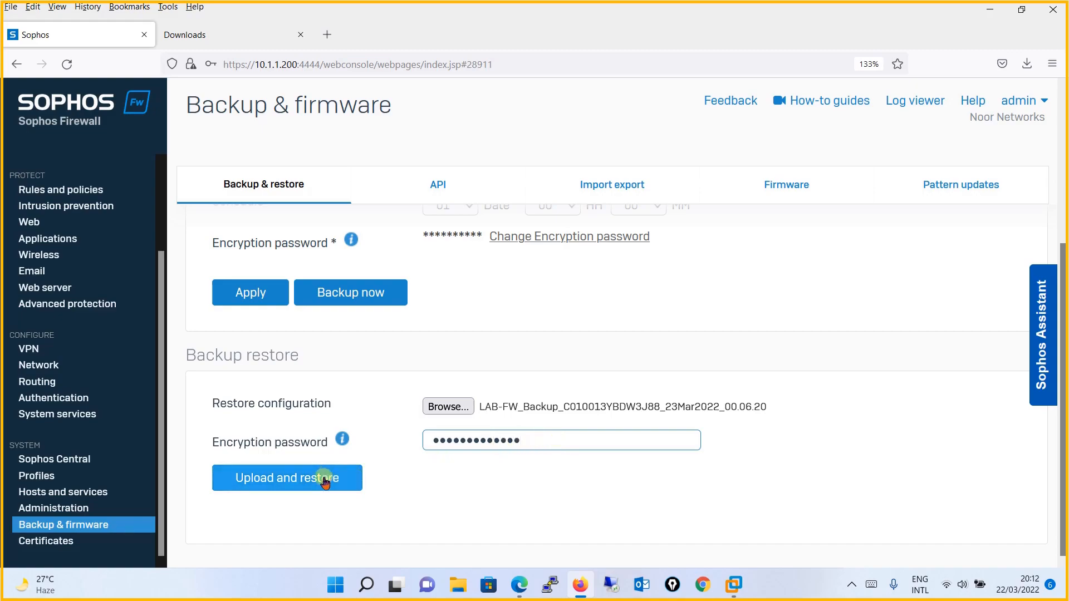
- Submit the backup for restore, then dismiss the master key prompt
{"action": "left_click", "coordinate": [325, 480]}
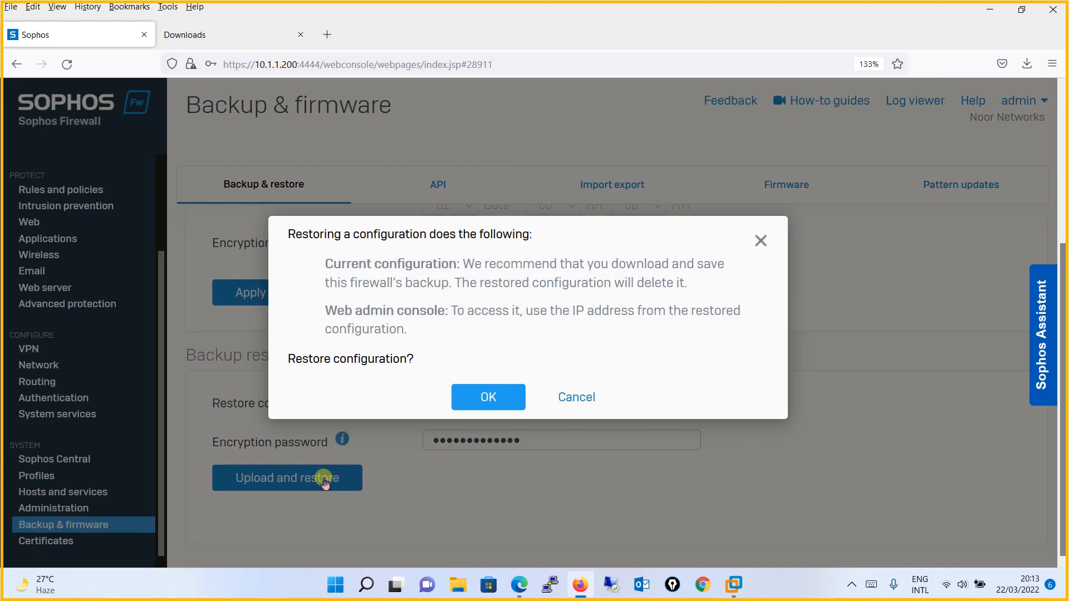
{"action": "key", "text": "Return"}
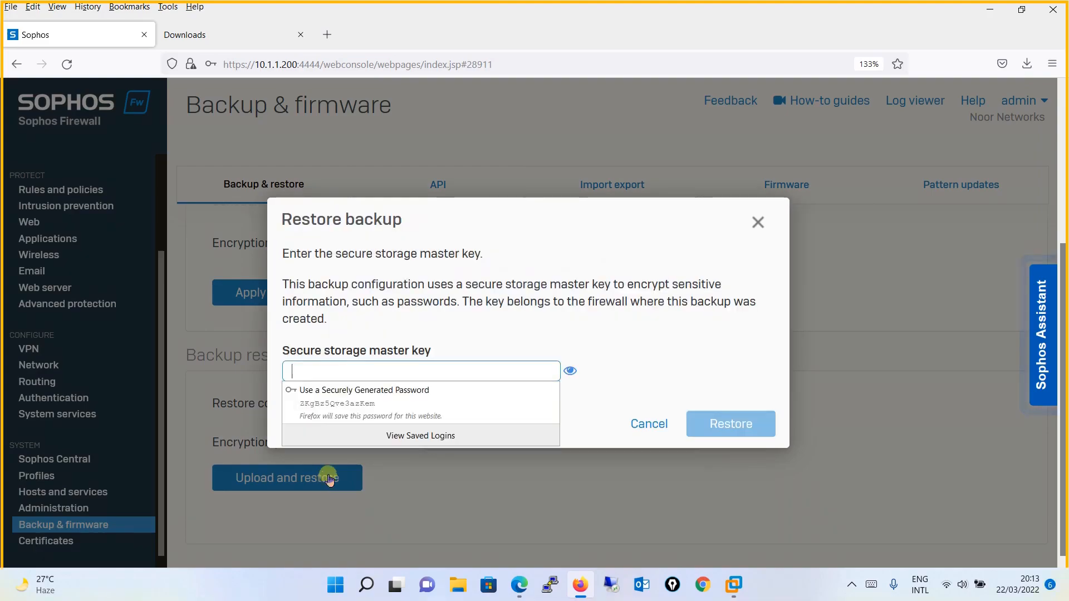
{"action": "left_click", "coordinate": [759, 222]}
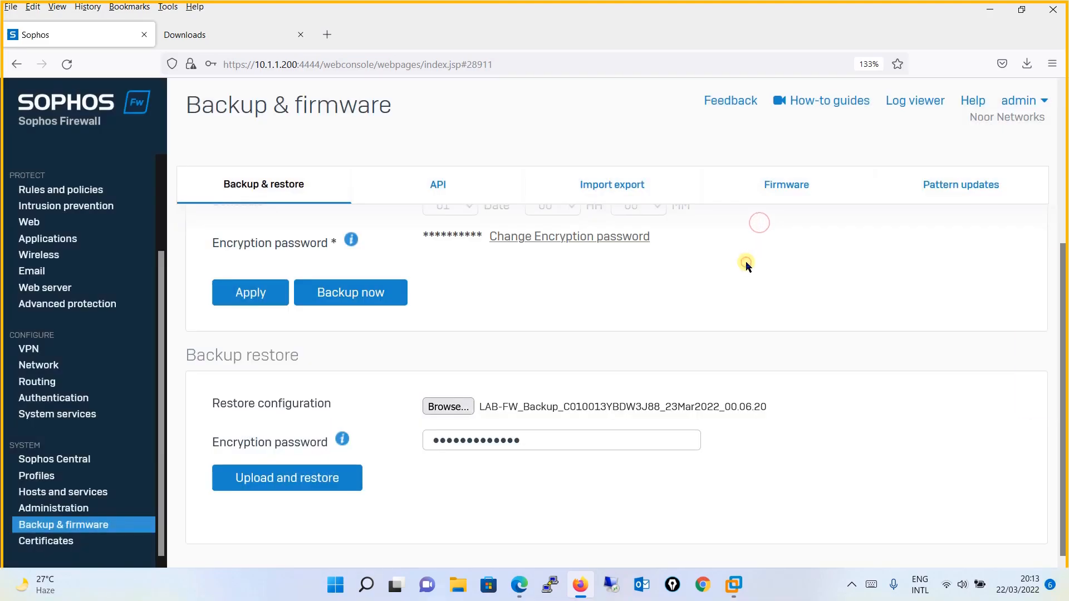
- Rerun Upload and restore, confirm it, and submit the secure storage master key
{"action": "left_click", "coordinate": [346, 477]}
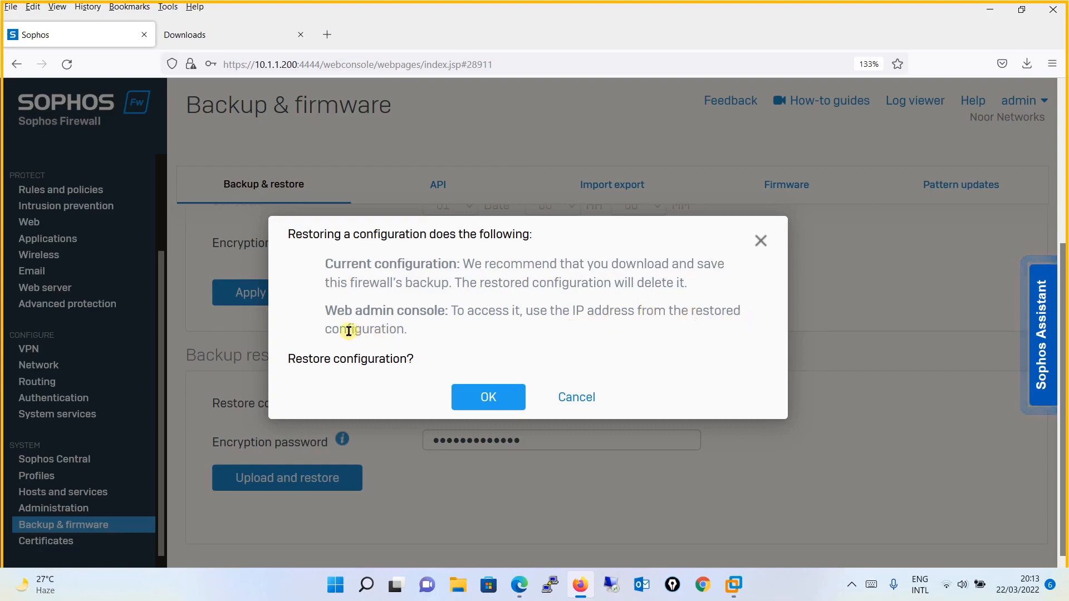
{"action": "left_click", "coordinate": [495, 400]}
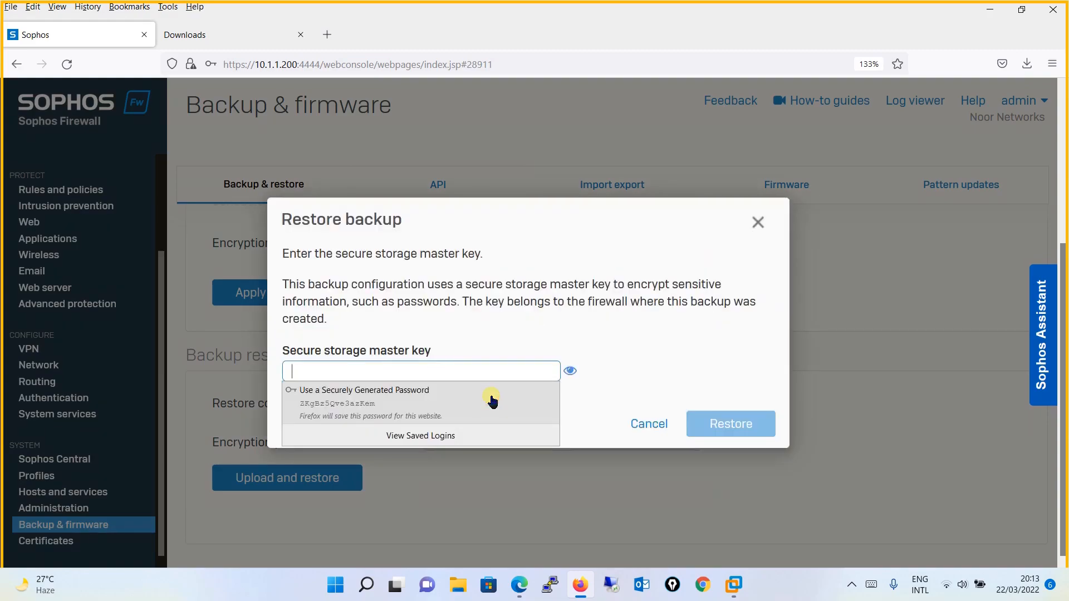
{"action": "left_click", "coordinate": [432, 376]}
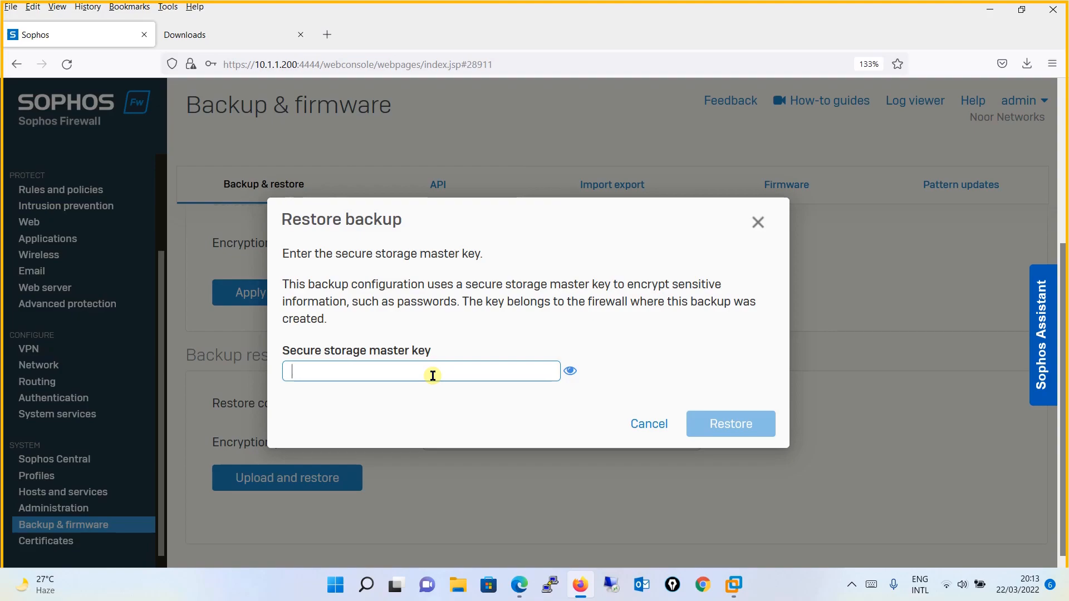
{"action": "type", "text": "•••••••••"}
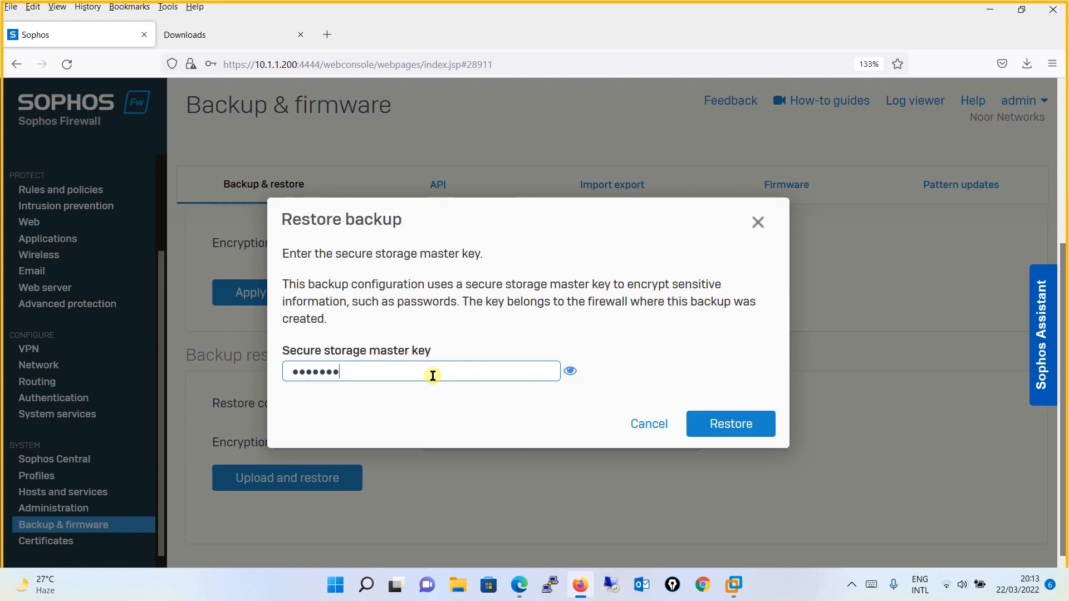
{"action": "type", "text": "••••"}
{"action": "left_click", "coordinate": [727, 425]}
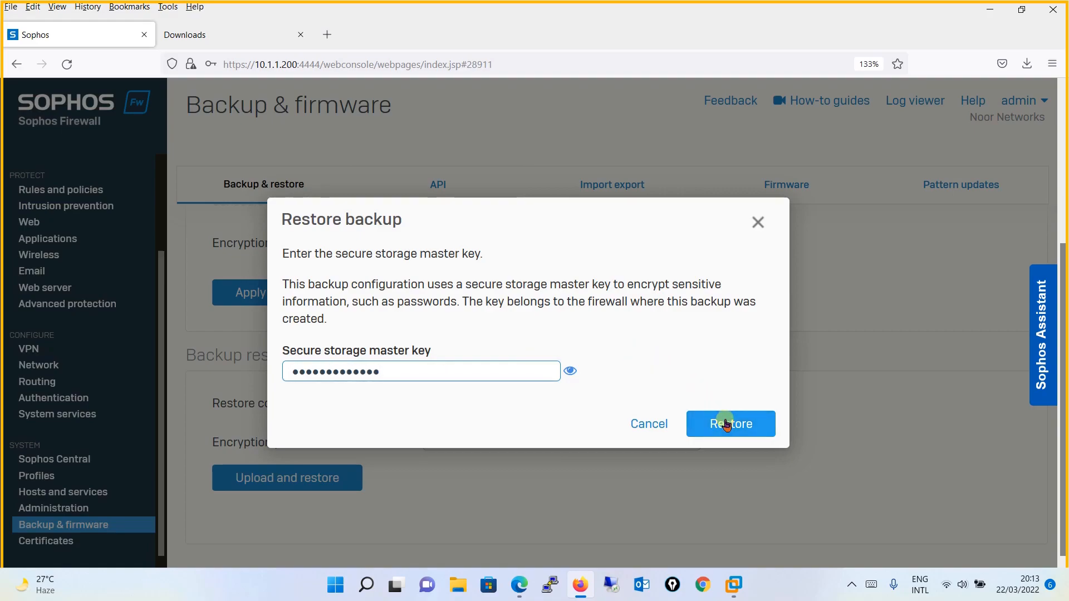
{"action": "left_click", "coordinate": [727, 424]}
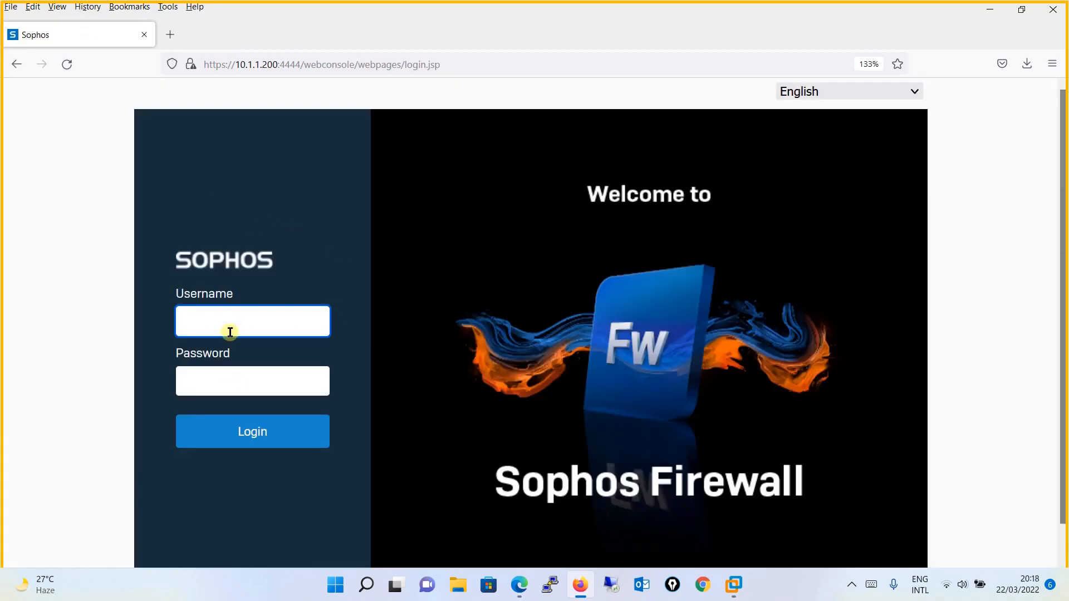
- Log in to the web admin console with the administrator username and password
{"action": "left_click", "coordinate": [234, 325]}
{"action": "type", "text": "admin"}
{"action": "key", "text": "Tab"}
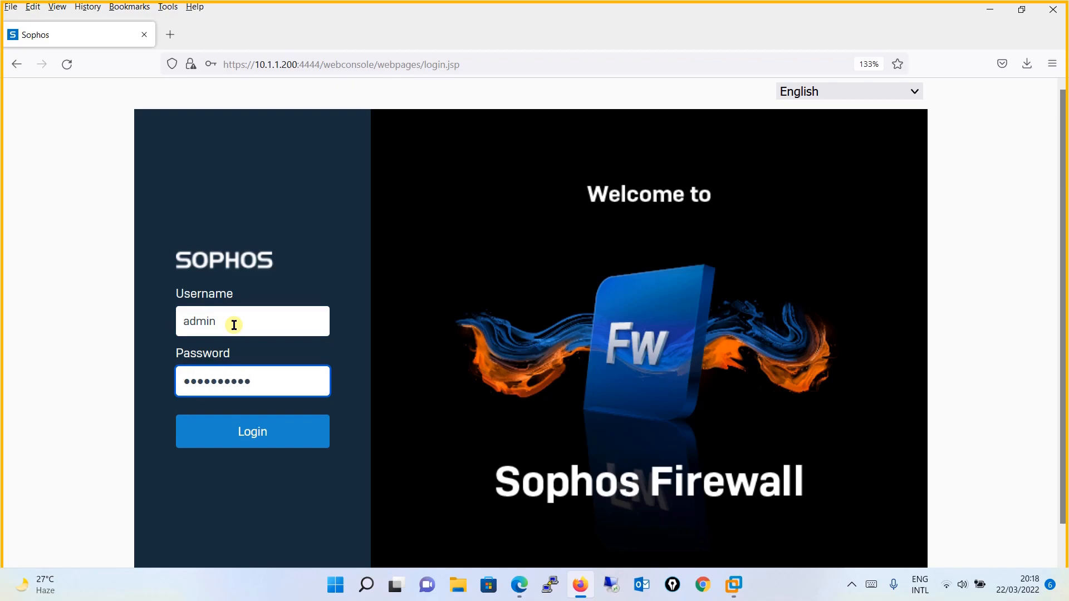
{"action": "key", "text": "Return"}
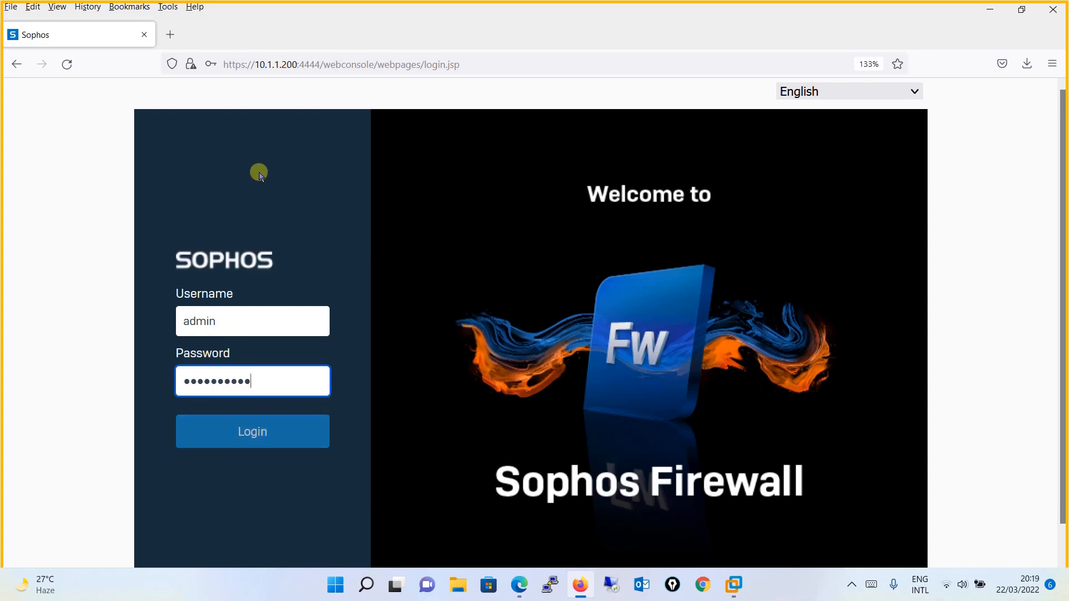
{"action": "key", "text": "Return"}
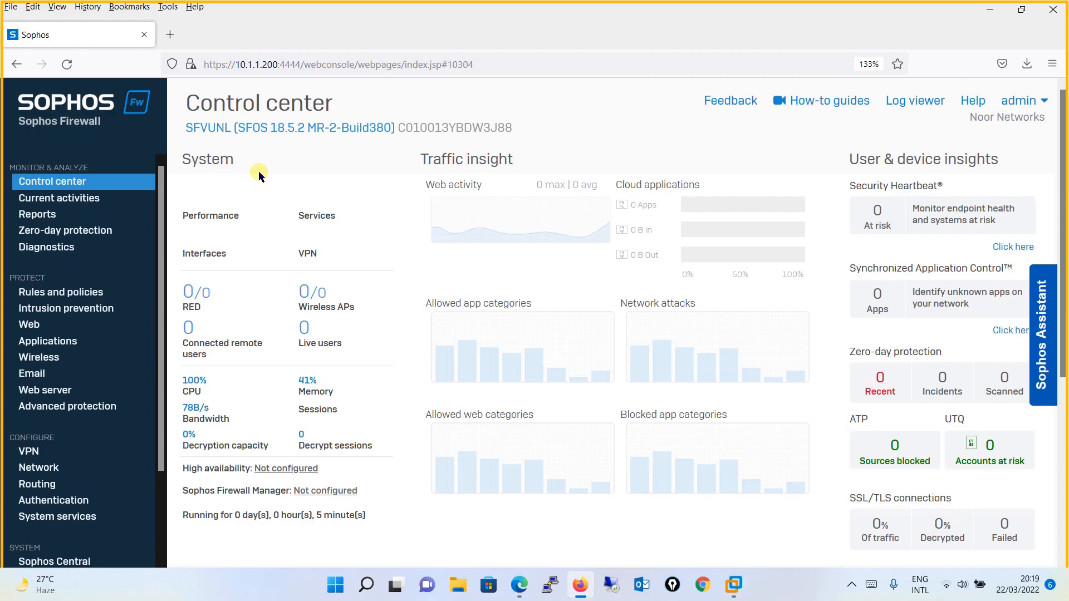
- Open Rules and policies to confirm VPN-Rule is back as rule 1 above LAN-to-WAN
{"action": "left_click", "coordinate": [103, 293]}
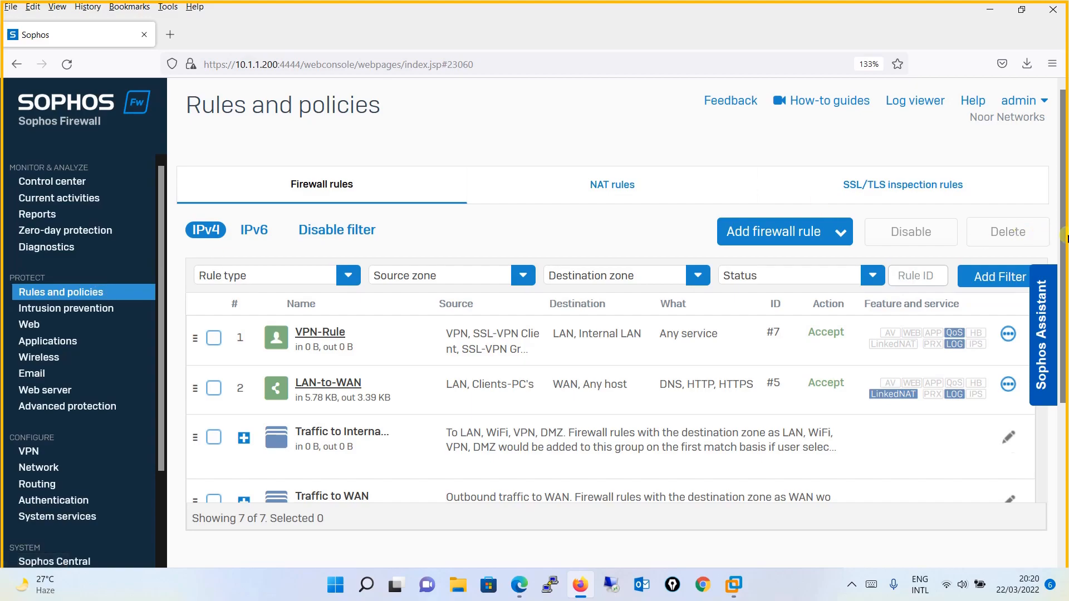
- Scroll the sidebar down and open the Backup & firmware page
{"action": "scroll", "coordinate": [1062, 239], "scroll_direction": "down", "scroll_amount": 1}
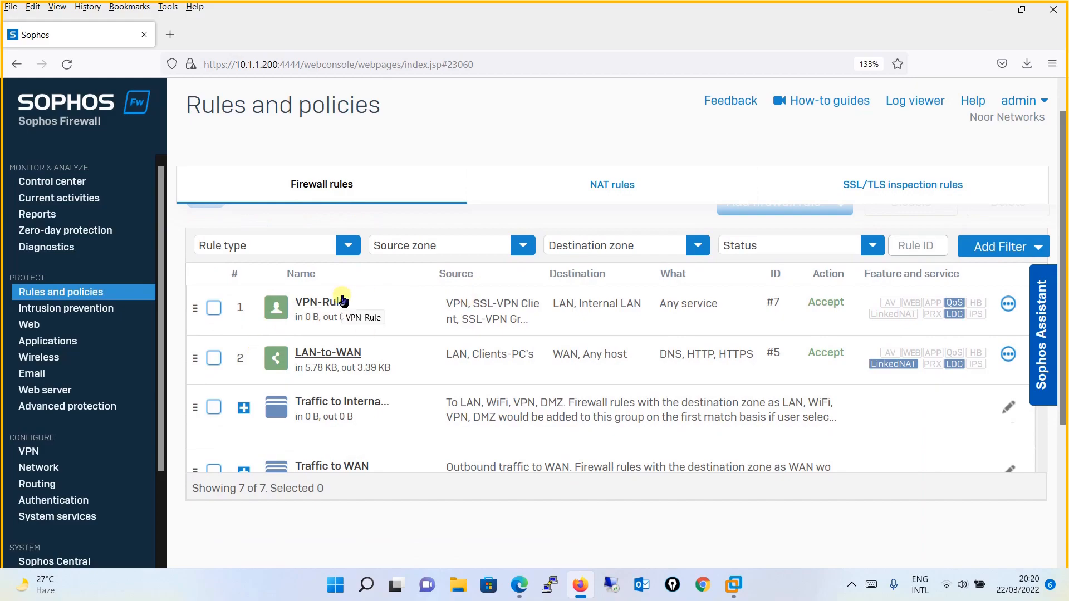
{"action": "scroll", "coordinate": [153, 478], "scroll_direction": "down", "scroll_amount": 3}
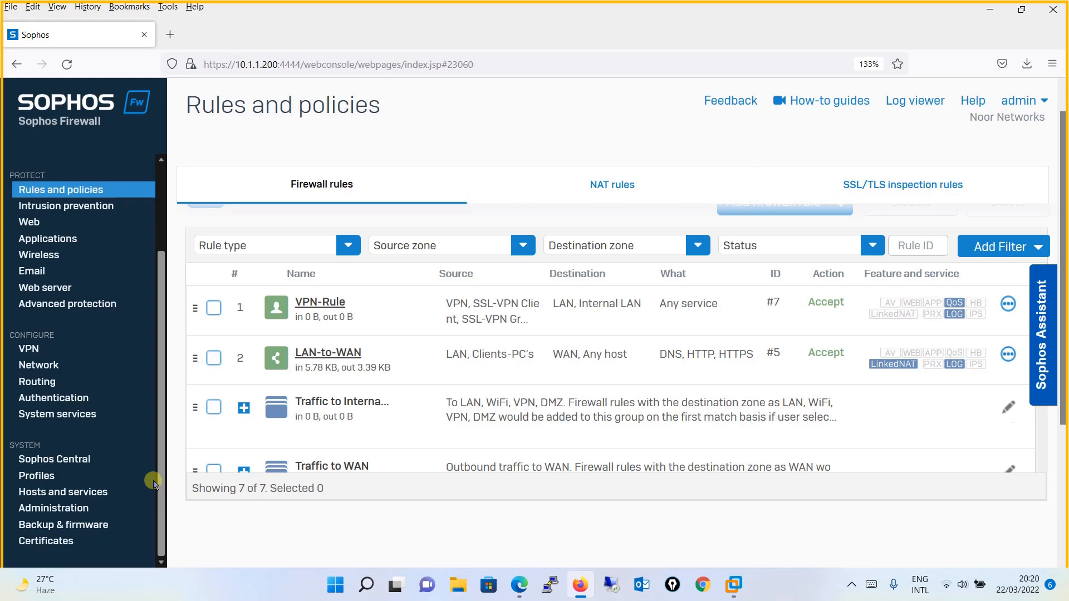
{"action": "left_click", "coordinate": [88, 525]}
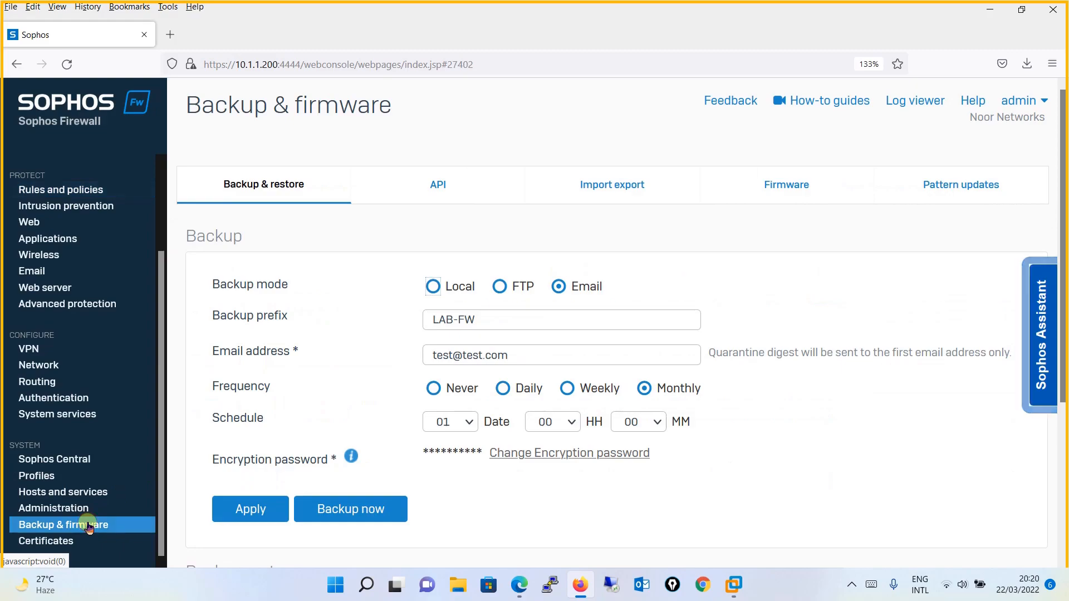